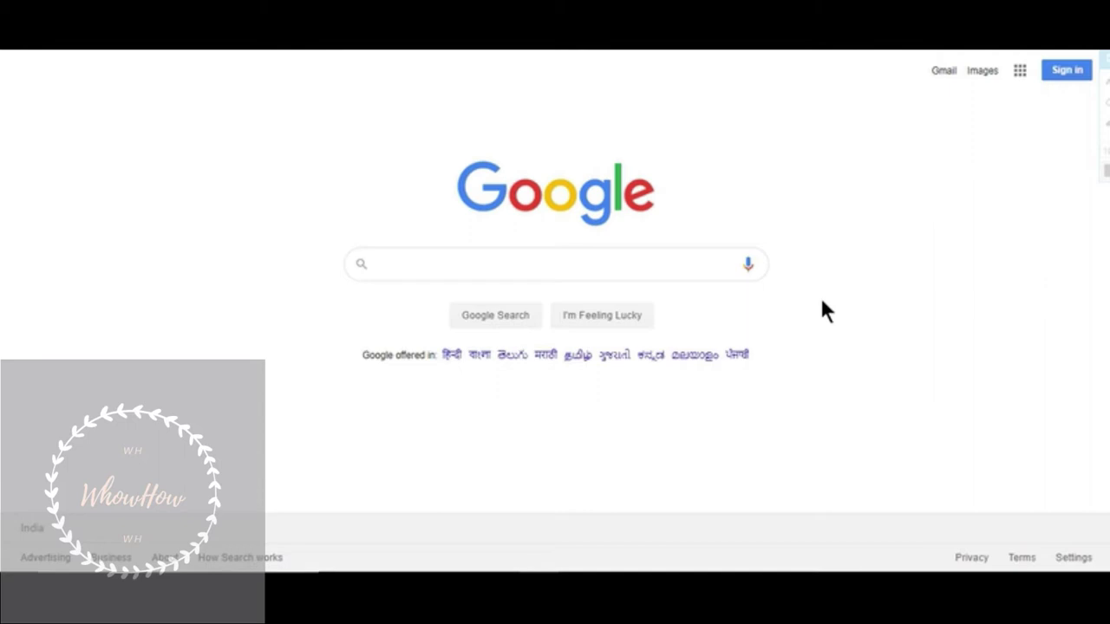
# Search Google for ilovepdf.com and open the iLovePDF website.
pyautogui.click(537, 265)
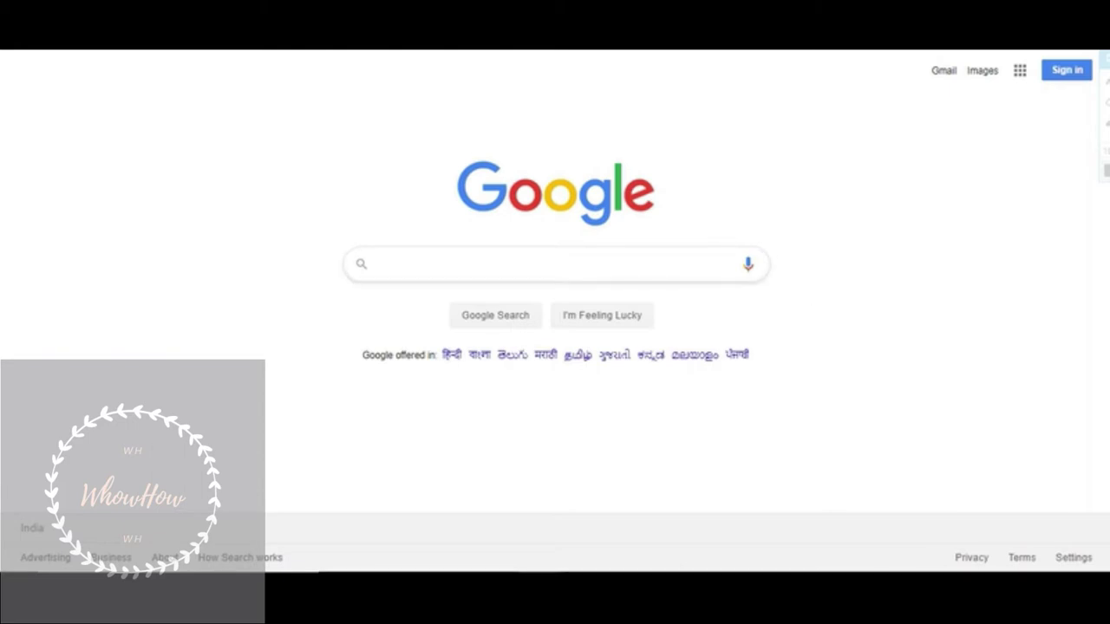
pyautogui.write('i')
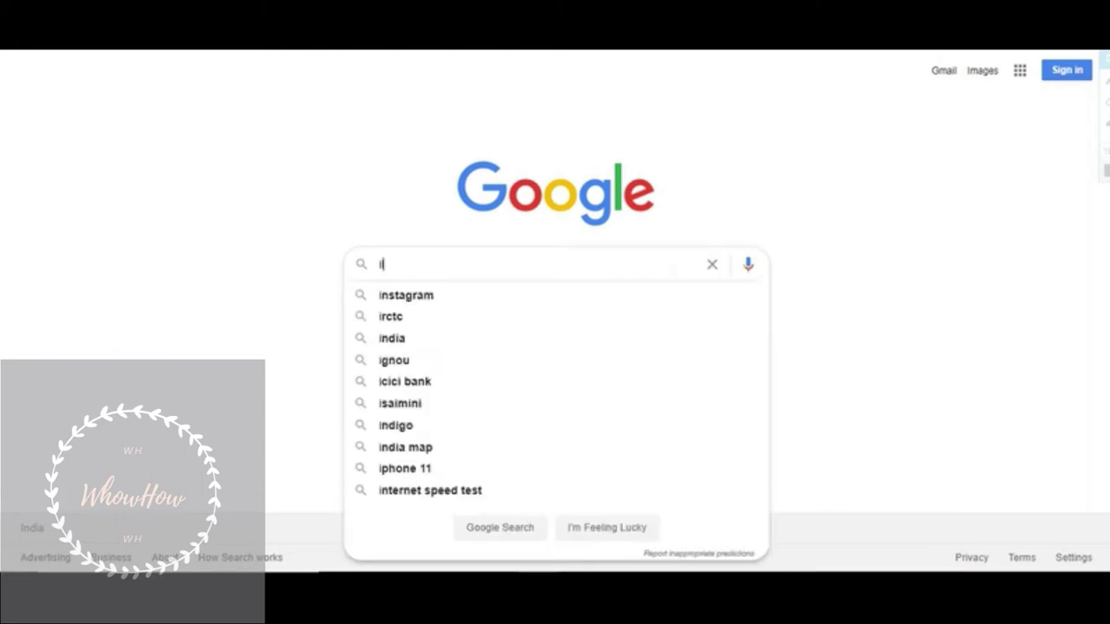
pyautogui.write('lovepdf.com')
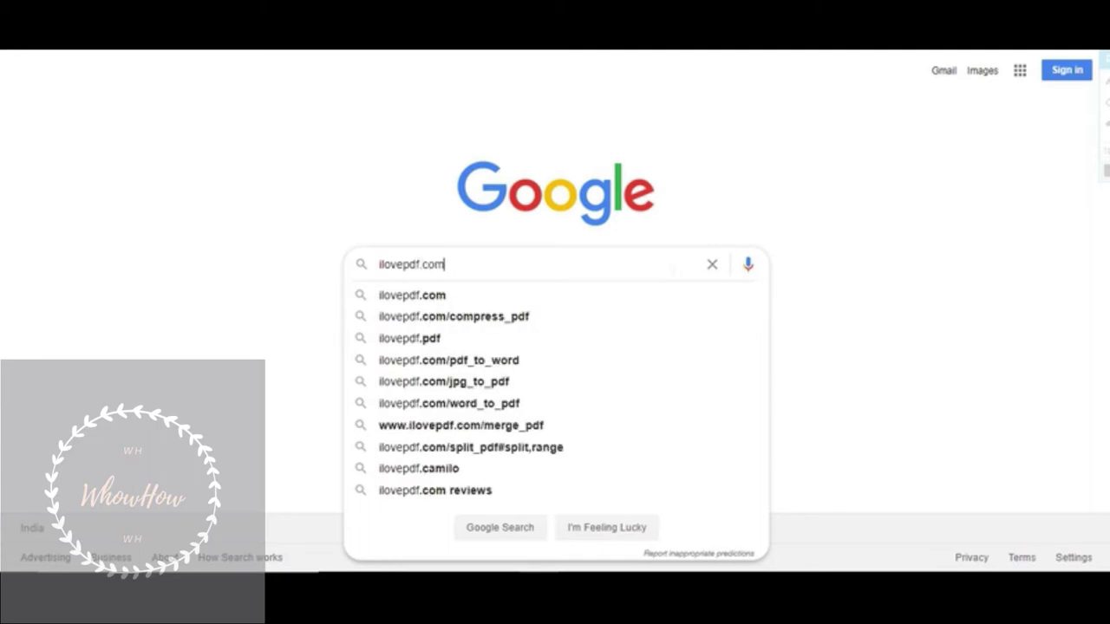
pyautogui.press('Return')
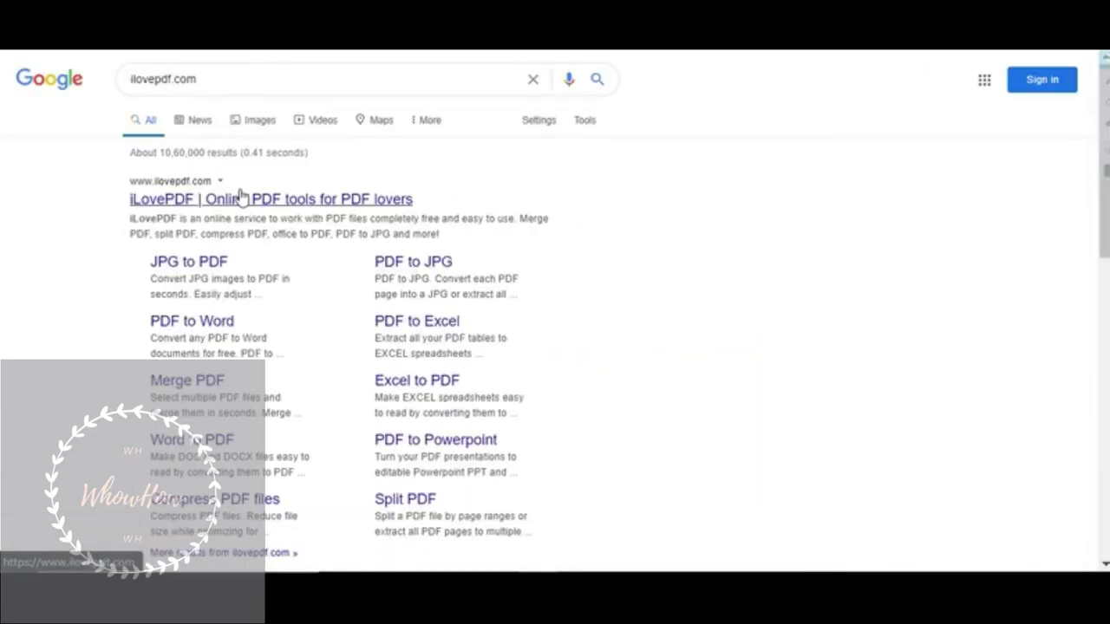
pyautogui.click(241, 198)
# Find the JPG to PDF converter among the iLovePDF tools and open it.
pyautogui.scroll(-5, 555, 347)
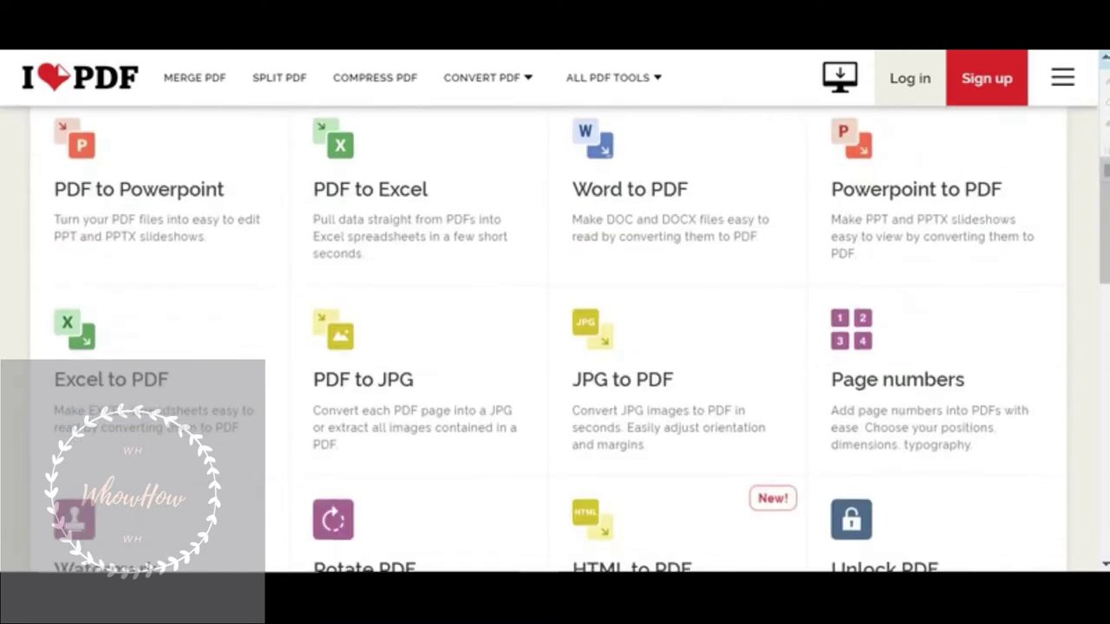
pyautogui.scroll(-2, 555, 347)
pyautogui.scroll(1, 910, 416)
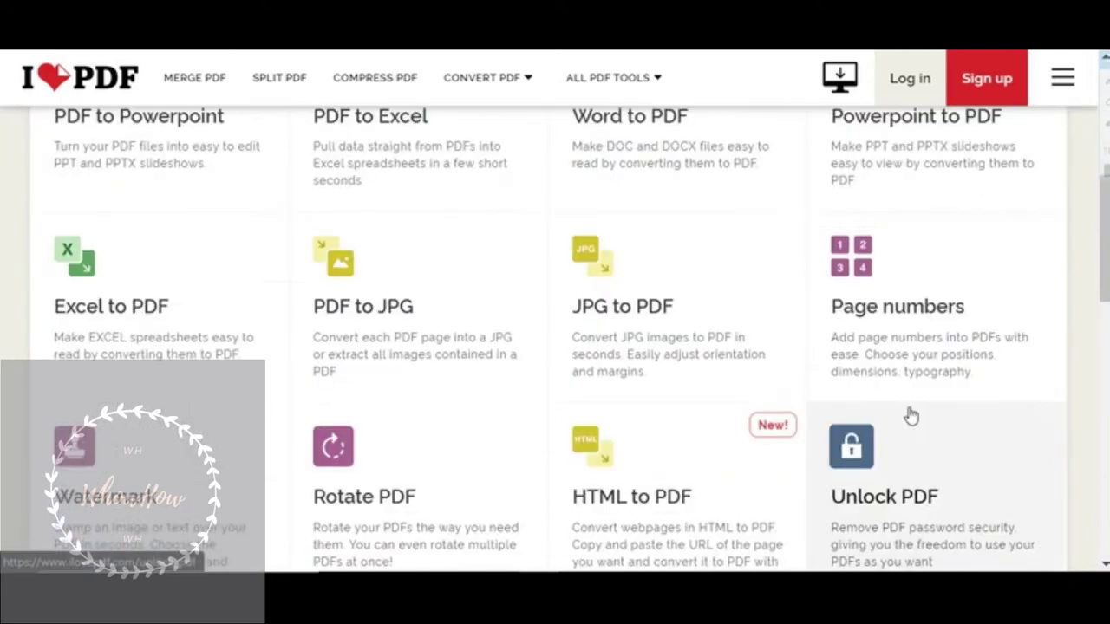
pyautogui.scroll(1, 910, 416)
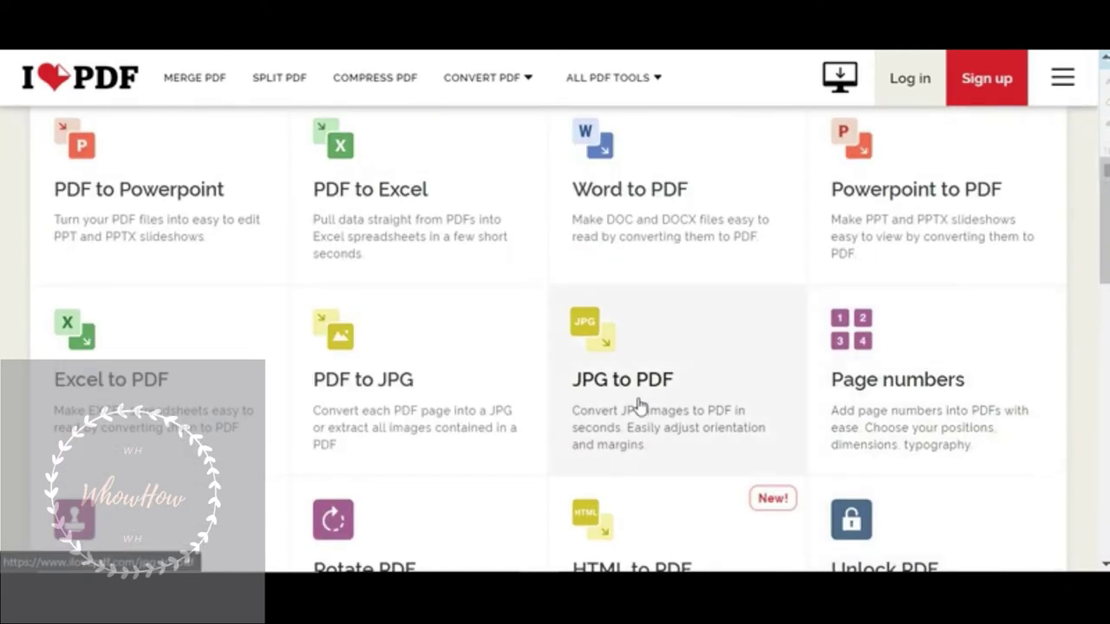
pyautogui.click(719, 358)
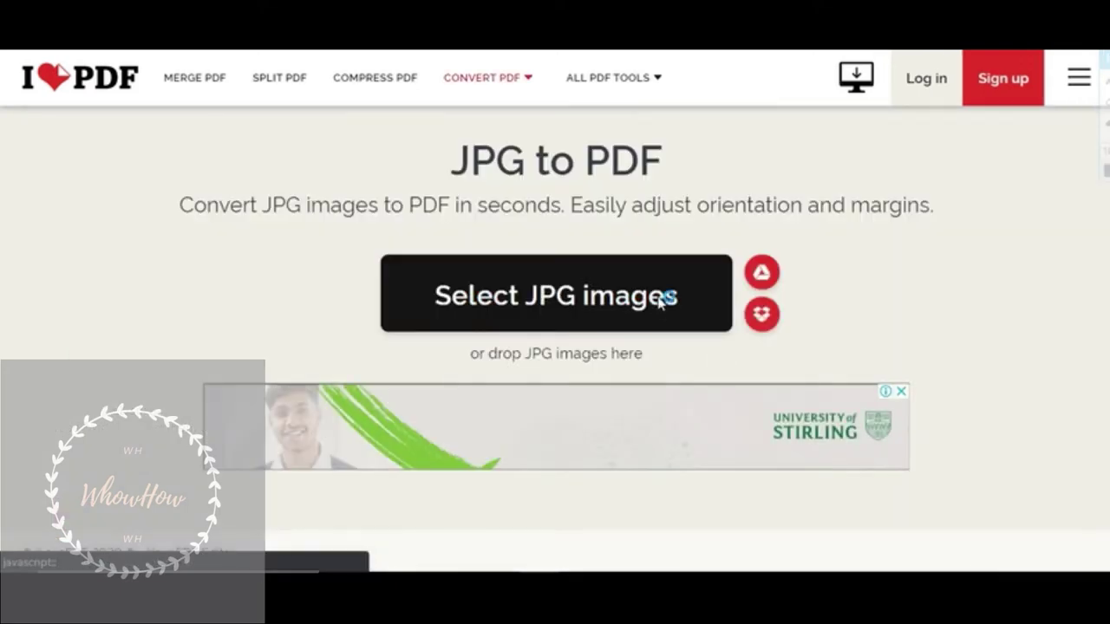
# Convert the Desktop image bank-output12.png to PDF and download the result.
pyautogui.click(552, 297)
pyautogui.click(305, 130)
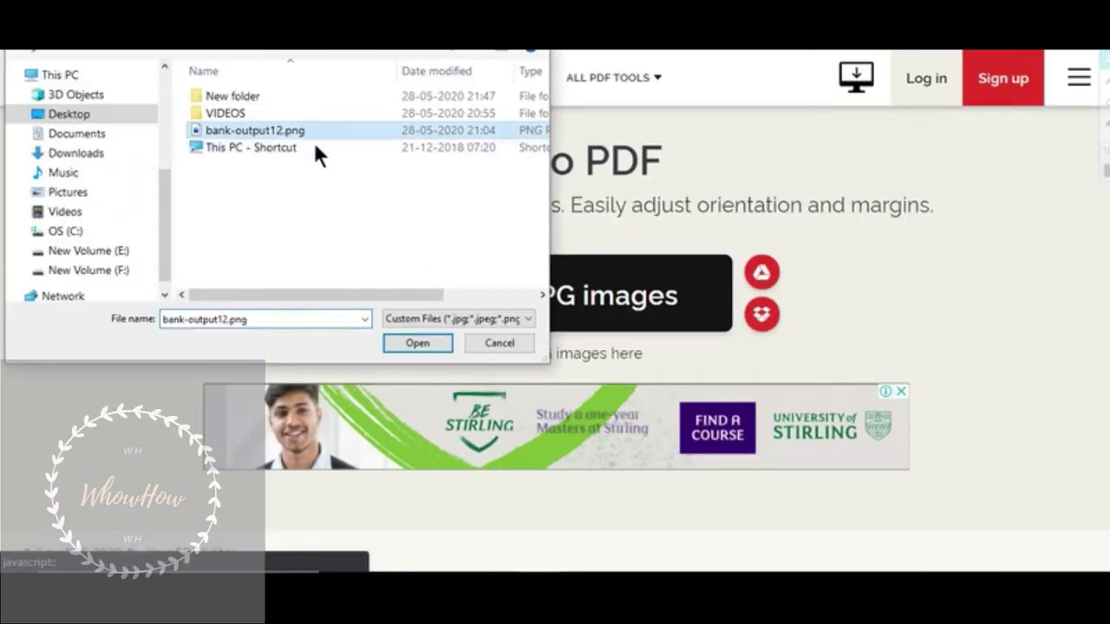
pyautogui.click(431, 337)
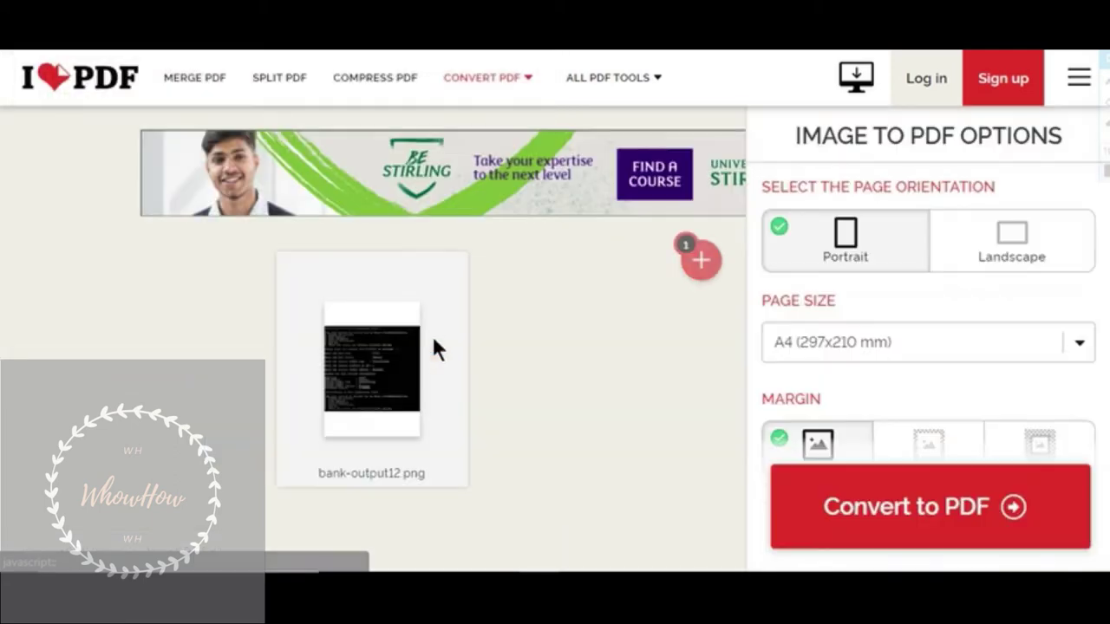
pyautogui.click(877, 506)
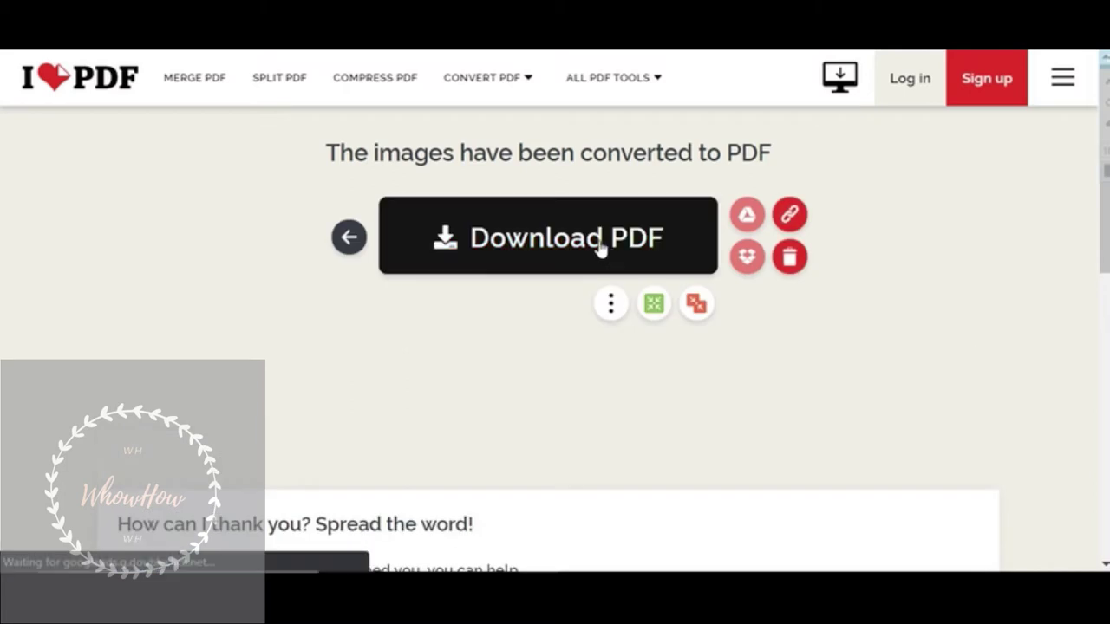
pyautogui.click(599, 247)
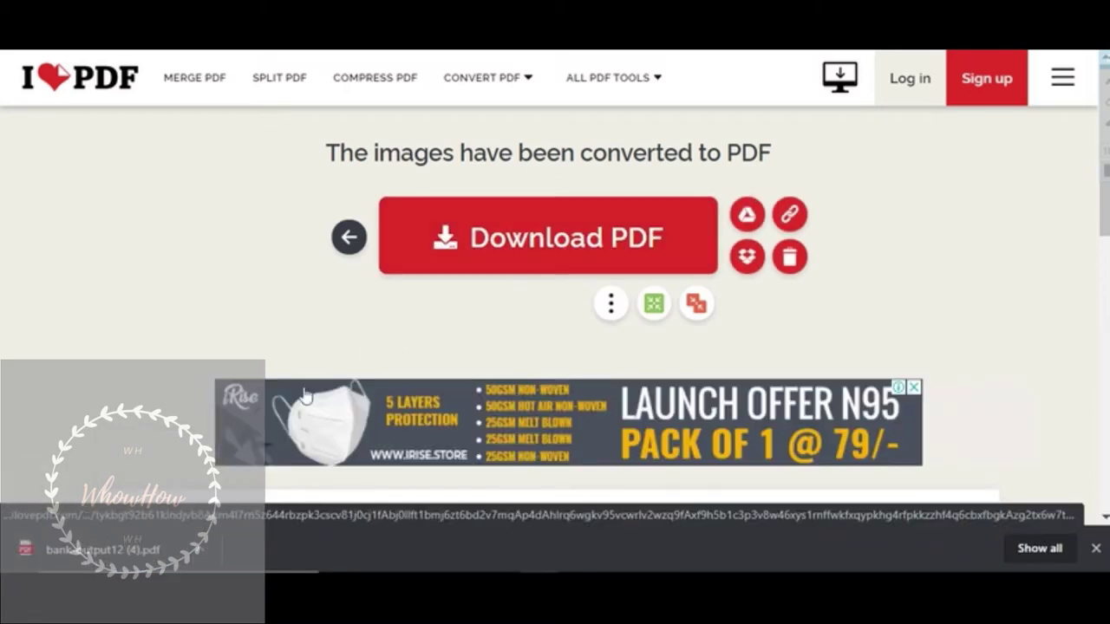
# Open the downloaded PDF to check its page, and save it to the Desktop as bank-output12 (4).pdf.
pyautogui.click(198, 550)
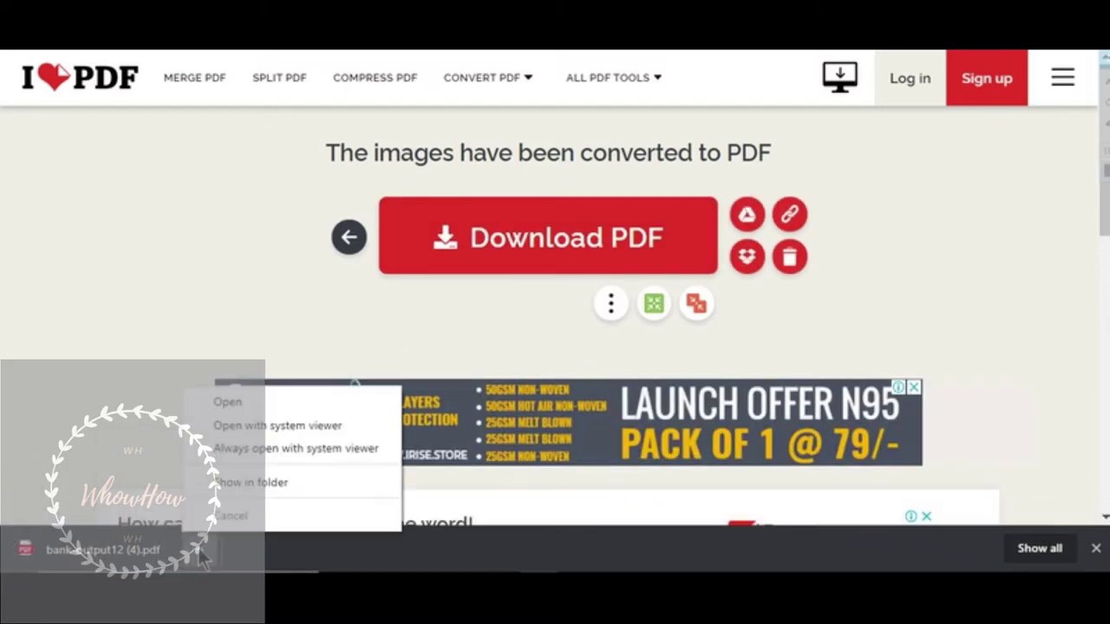
pyautogui.click(262, 403)
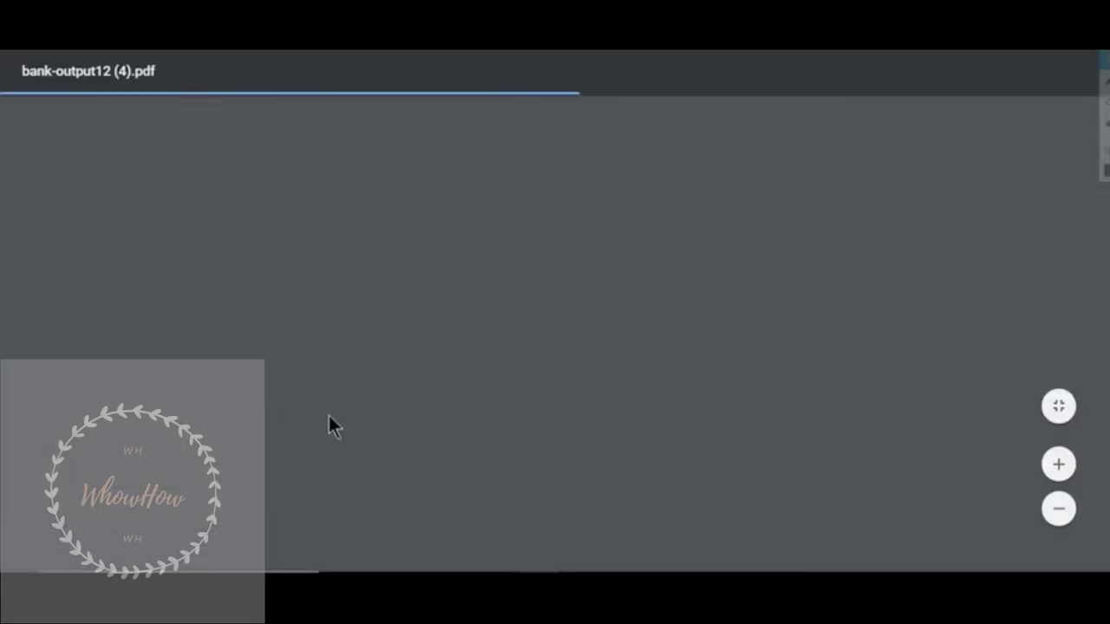
pyautogui.scroll(-8, 686, 279)
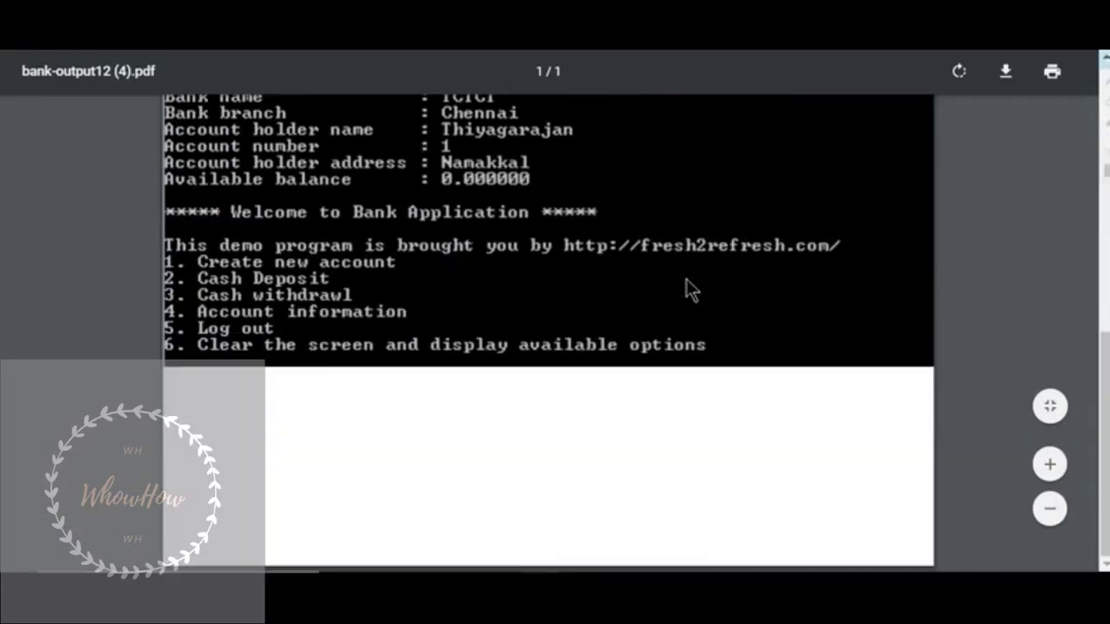
pyautogui.scroll(6, 685, 279)
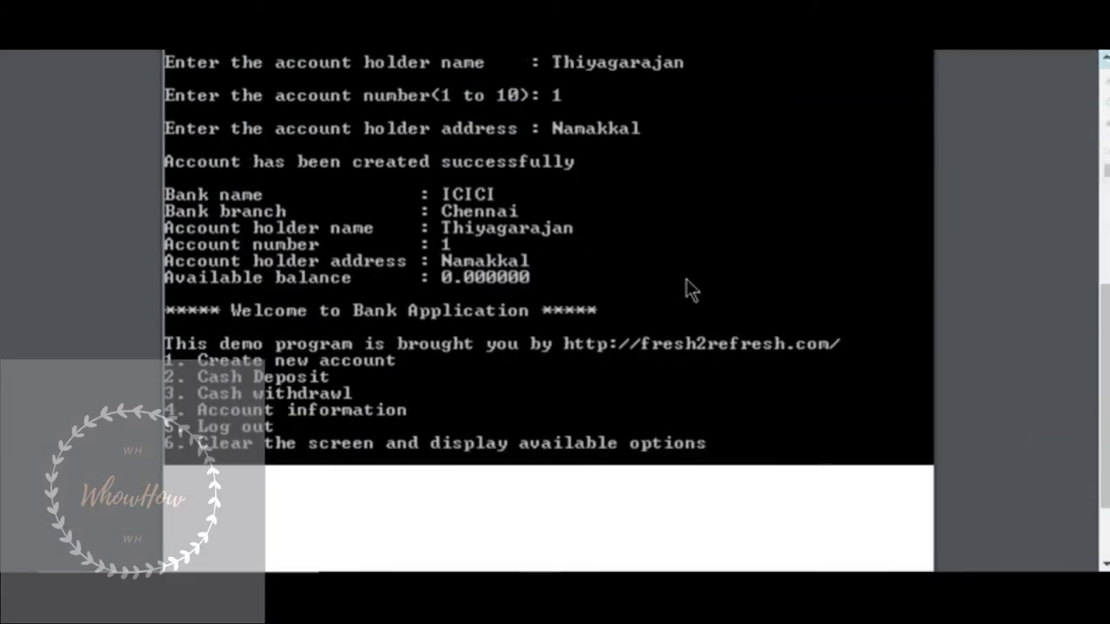
pyautogui.scroll(2, 686, 279)
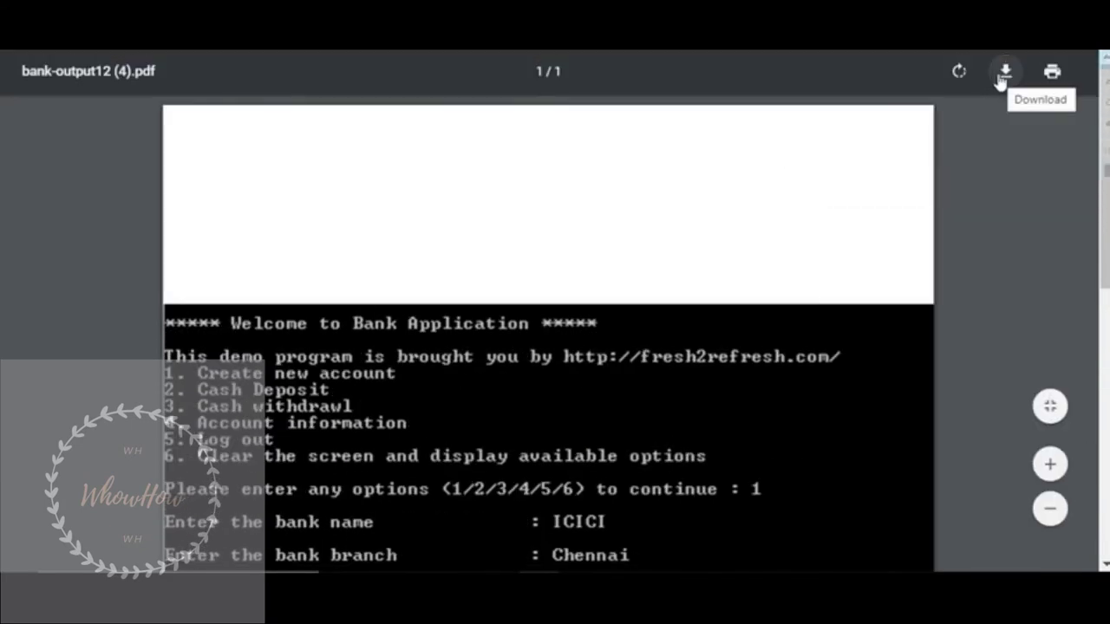
pyautogui.click(1003, 73)
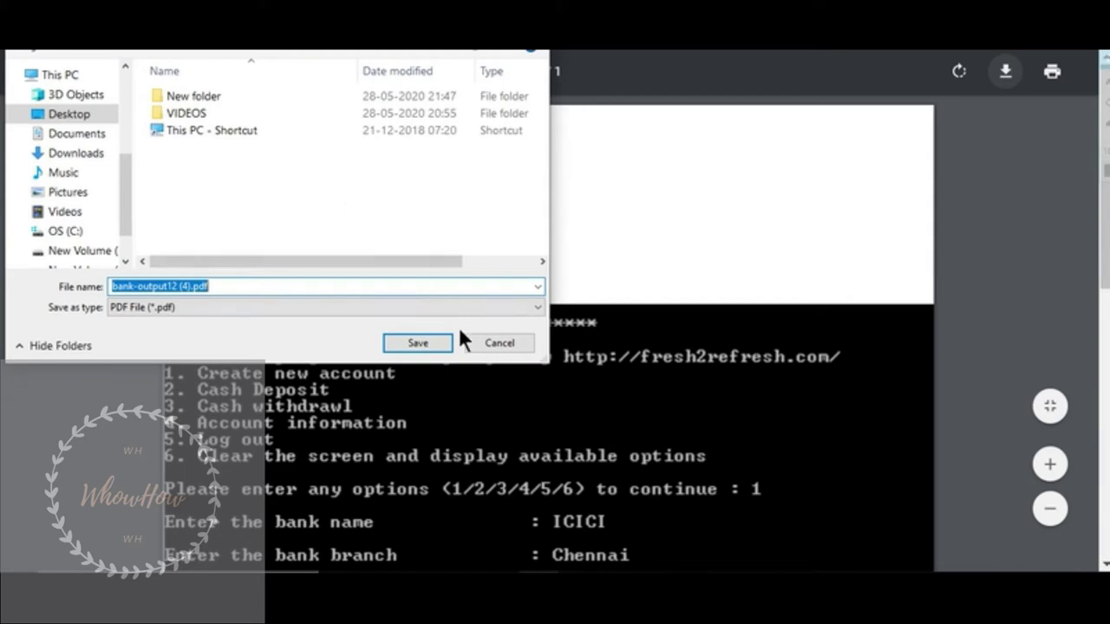
pyautogui.click(436, 340)
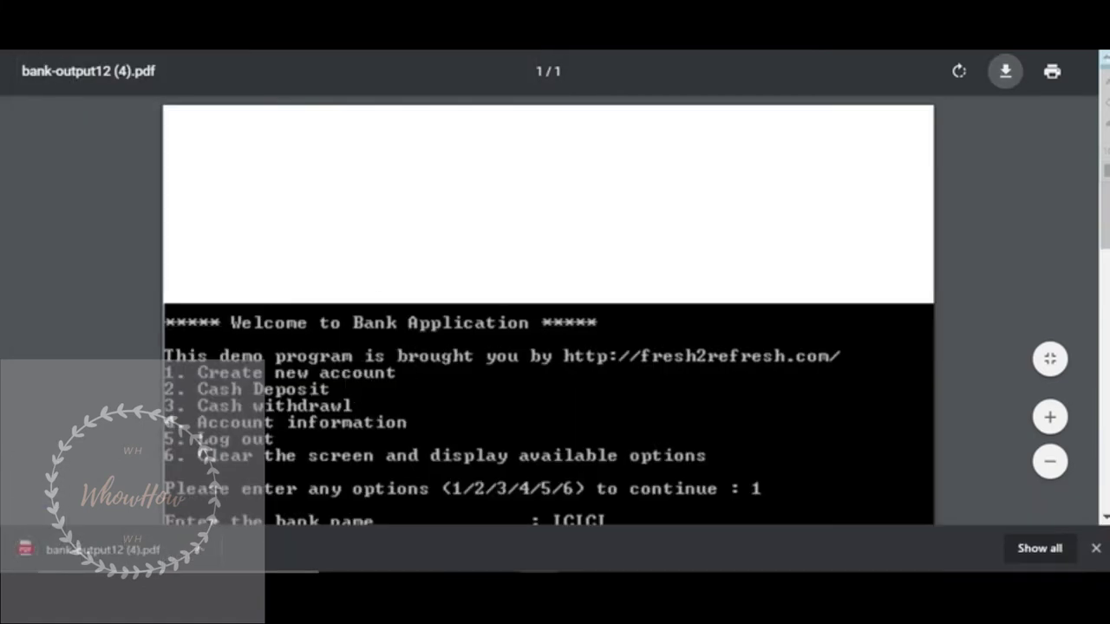
# Search Google for onlineocr.net and open the Free Online OCR website.
pyautogui.press('Return')
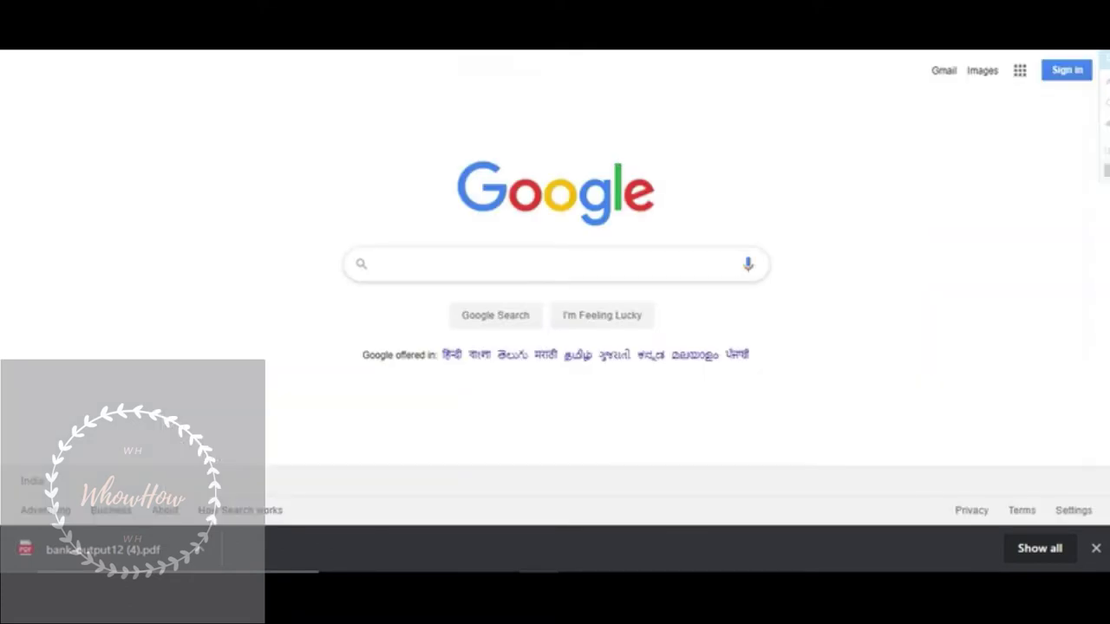
pyautogui.click(554, 264)
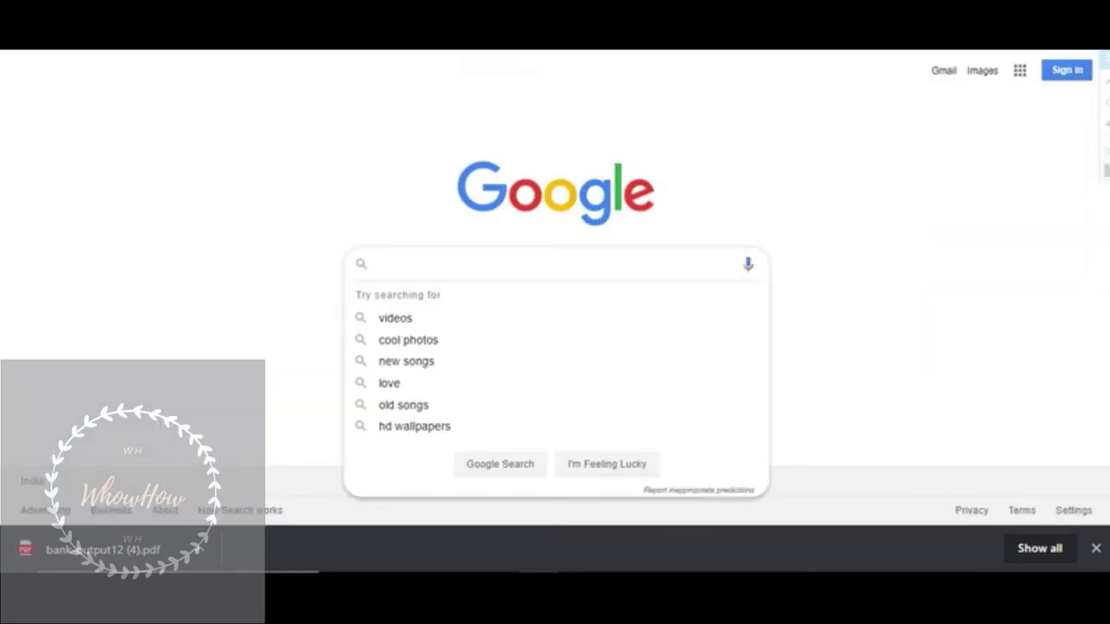
pyautogui.write('online')
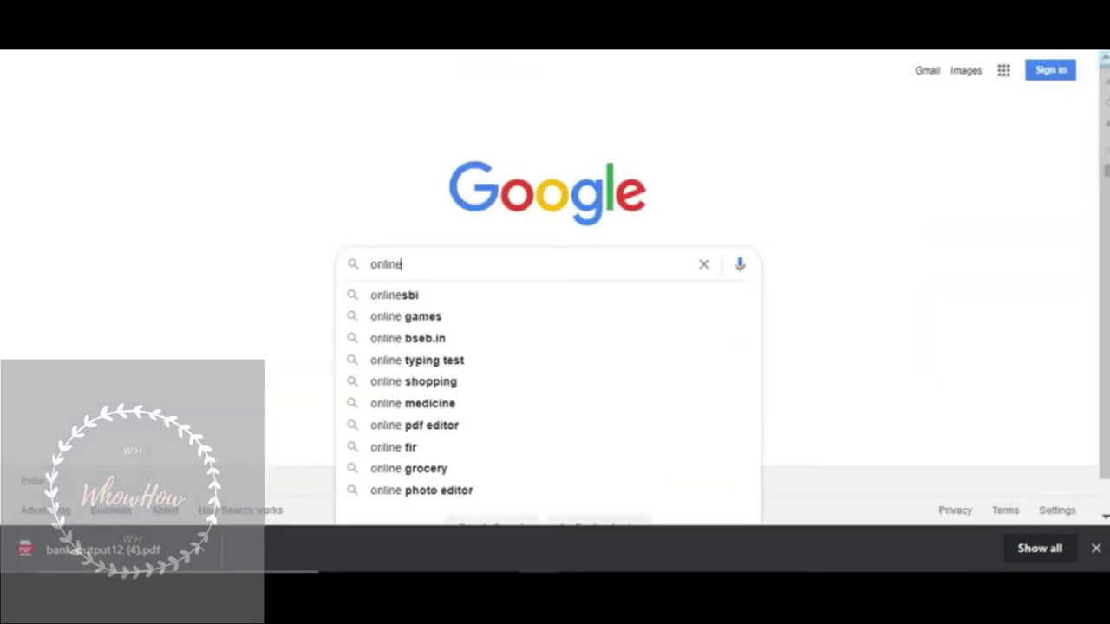
pyautogui.write('ocr.net')
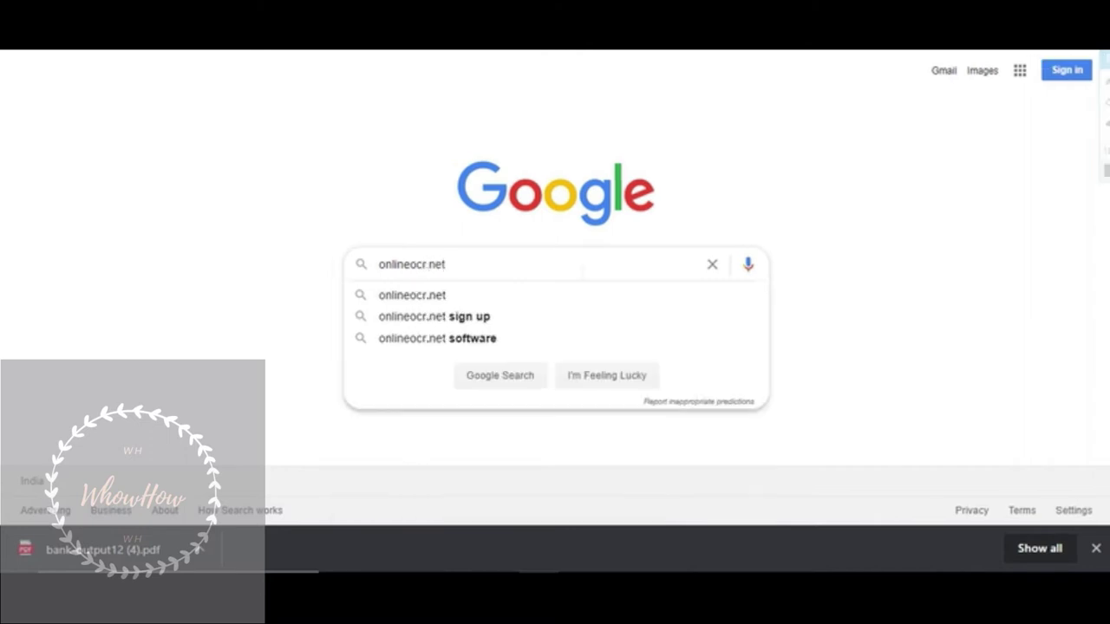
pyautogui.press('Return')
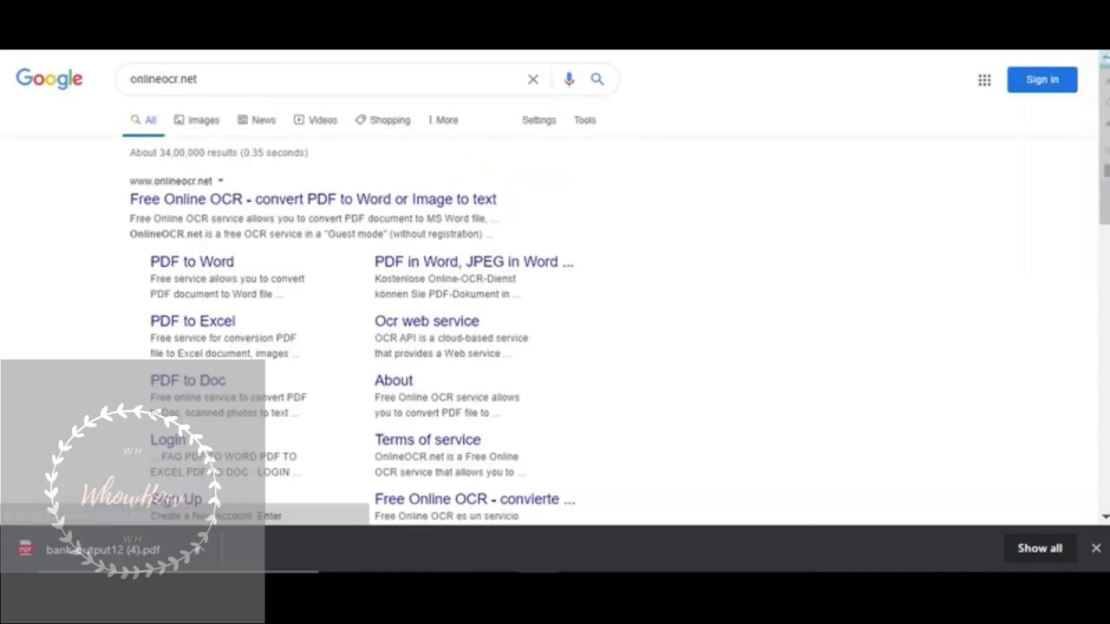
pyautogui.click(368, 198)
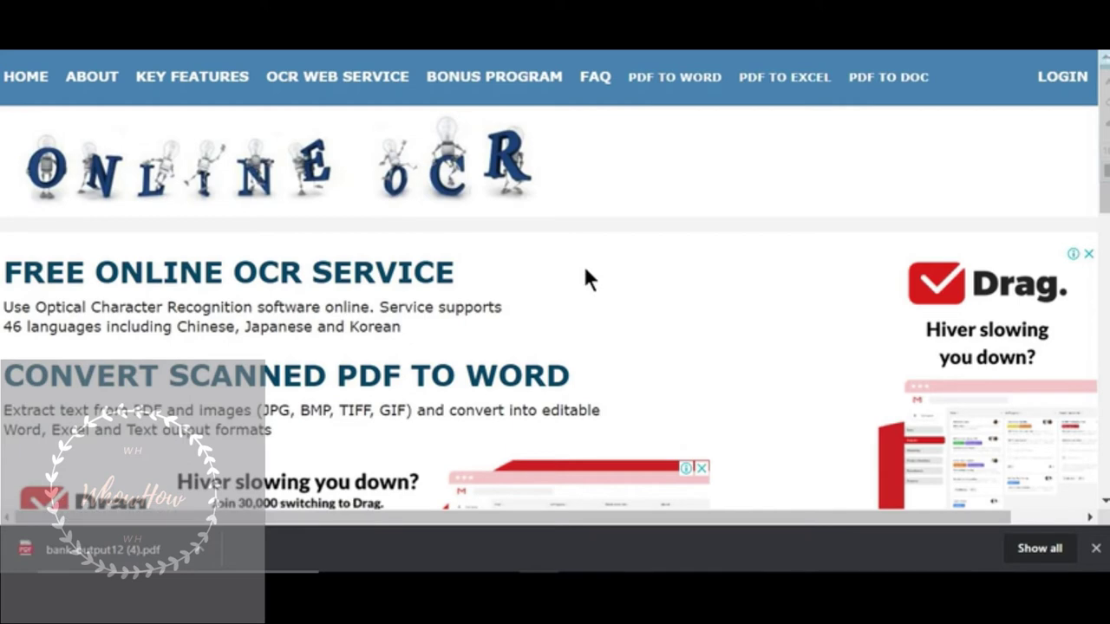
# Upload bank-output12 (4).pdf from the Desktop and convert it to Microsoft Word (docx) with English as the language.
pyautogui.scroll(-5, 586, 277)
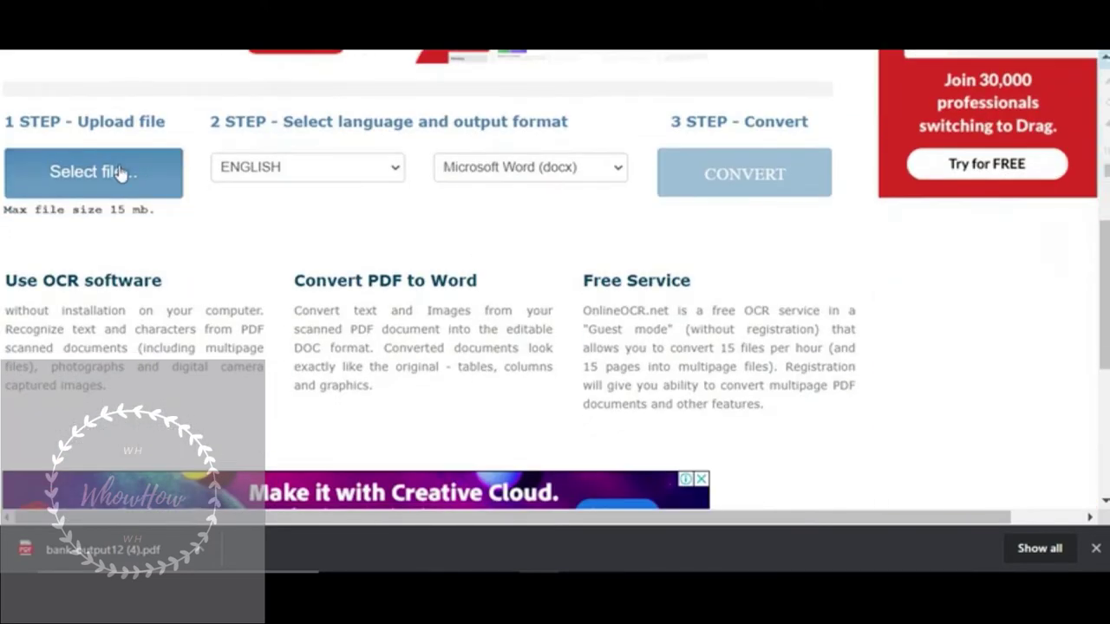
pyautogui.click(120, 172)
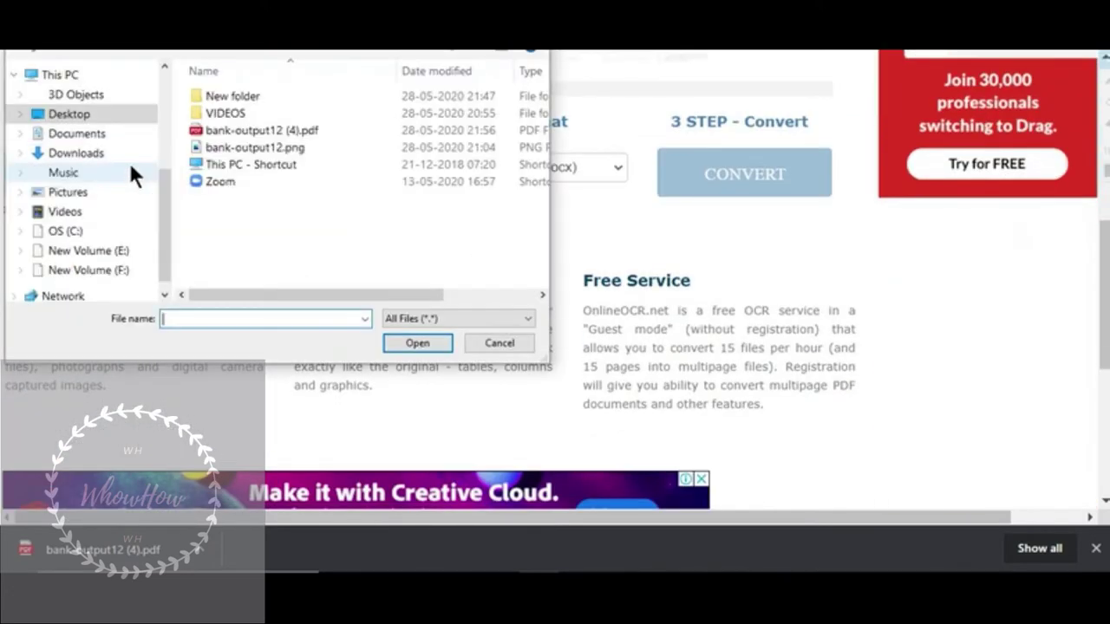
pyautogui.click(281, 130)
pyautogui.click(417, 342)
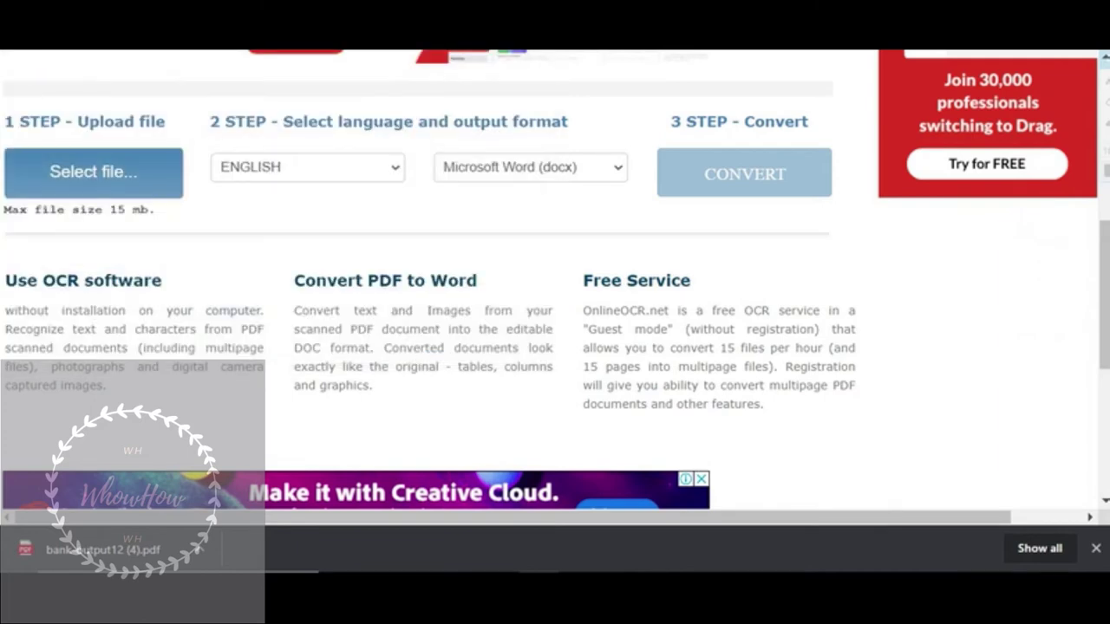
pyautogui.click(730, 173)
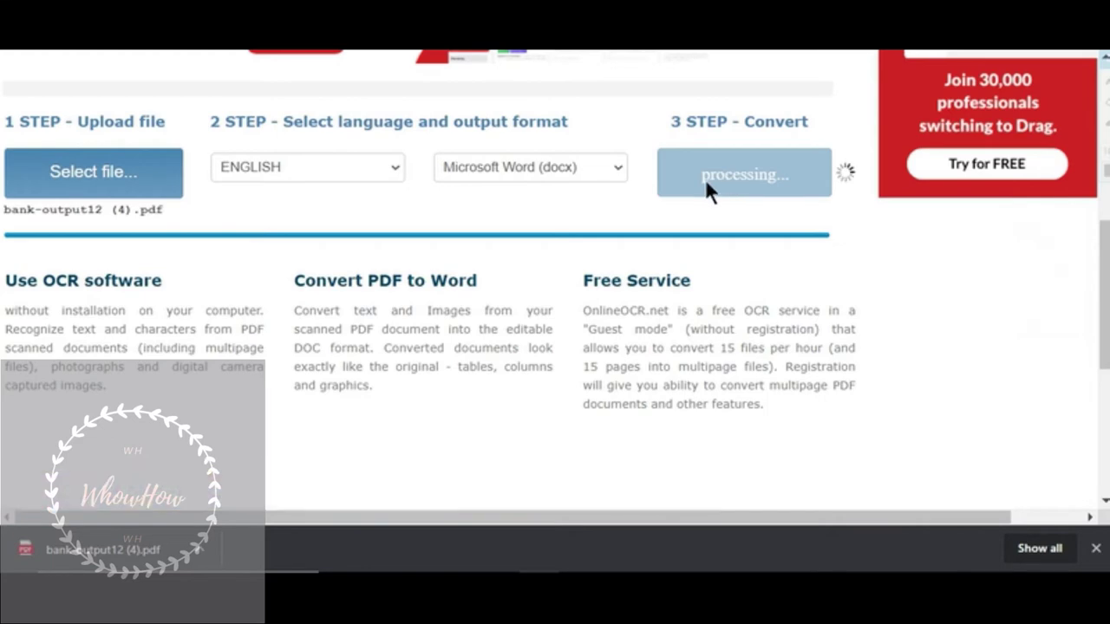
# Open the converted document in Word and enable editing.
pyautogui.click(143, 283)
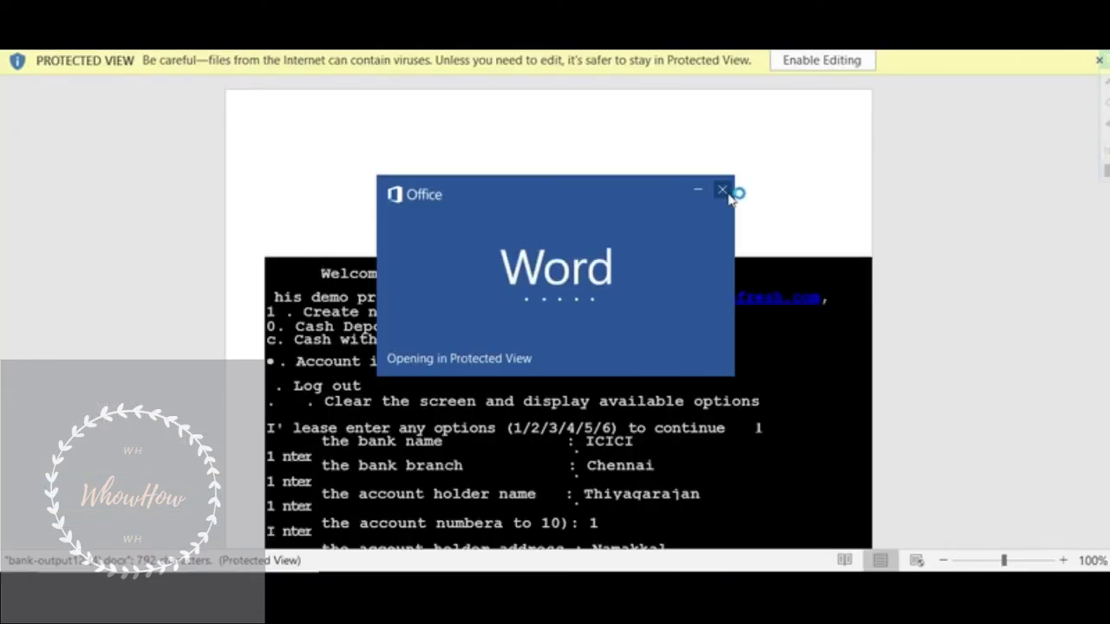
pyautogui.click(722, 189)
pyautogui.click(817, 58)
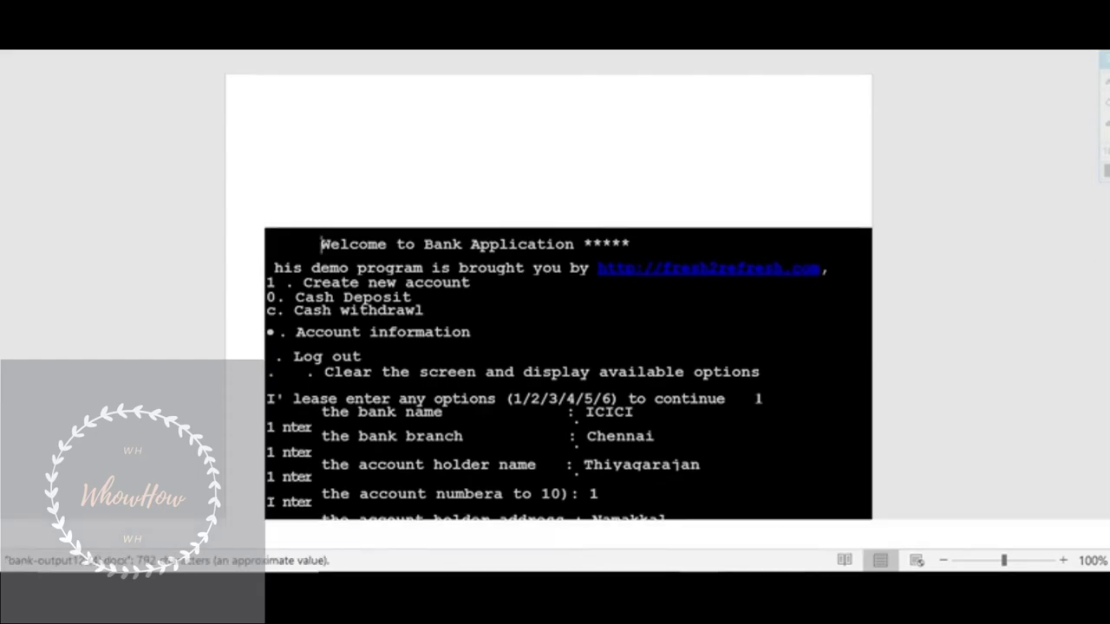
# Replace Chennai with DELHI in the first bank branch line of the document.
pyautogui.scroll(-4, 728, 213)
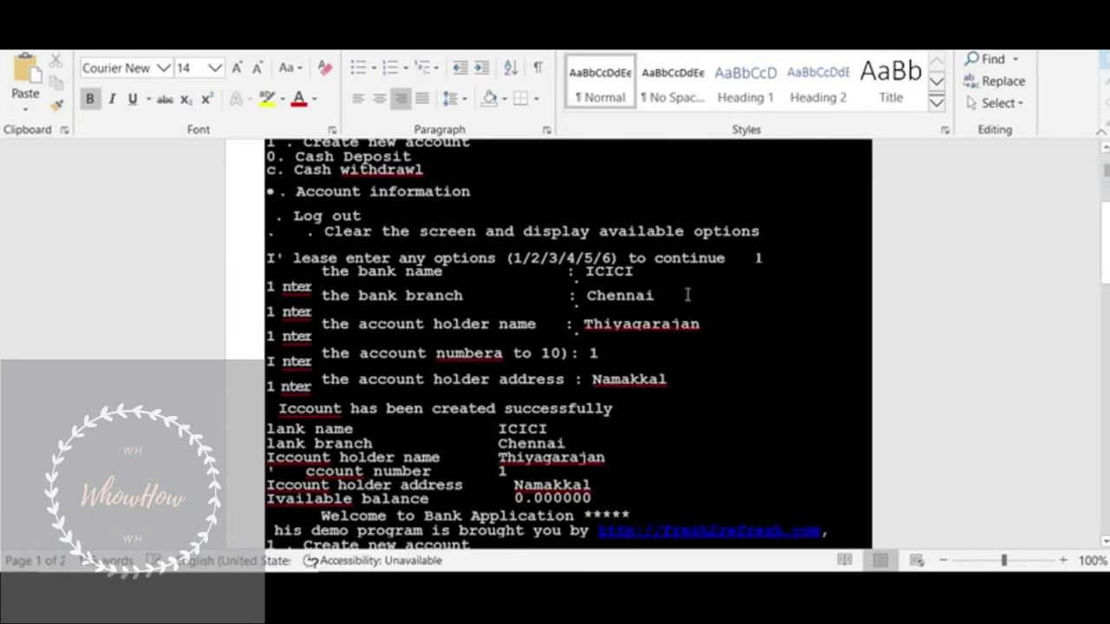
pyautogui.click(681, 295)
pyautogui.click(663, 295)
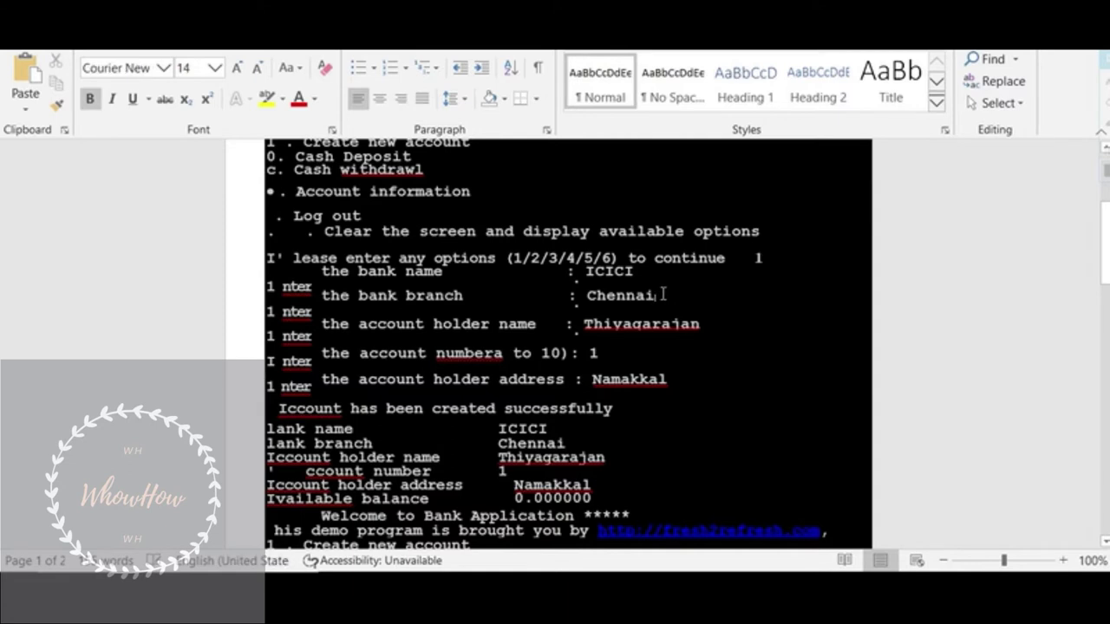
pyautogui.press('BackSpace')
pyautogui.press('BackSpace')
pyautogui.press('BackSpace')
pyautogui.press('BackSpace')
pyautogui.press('BackSpace')
pyautogui.press('BackSpace')
pyautogui.press('BackSpace')
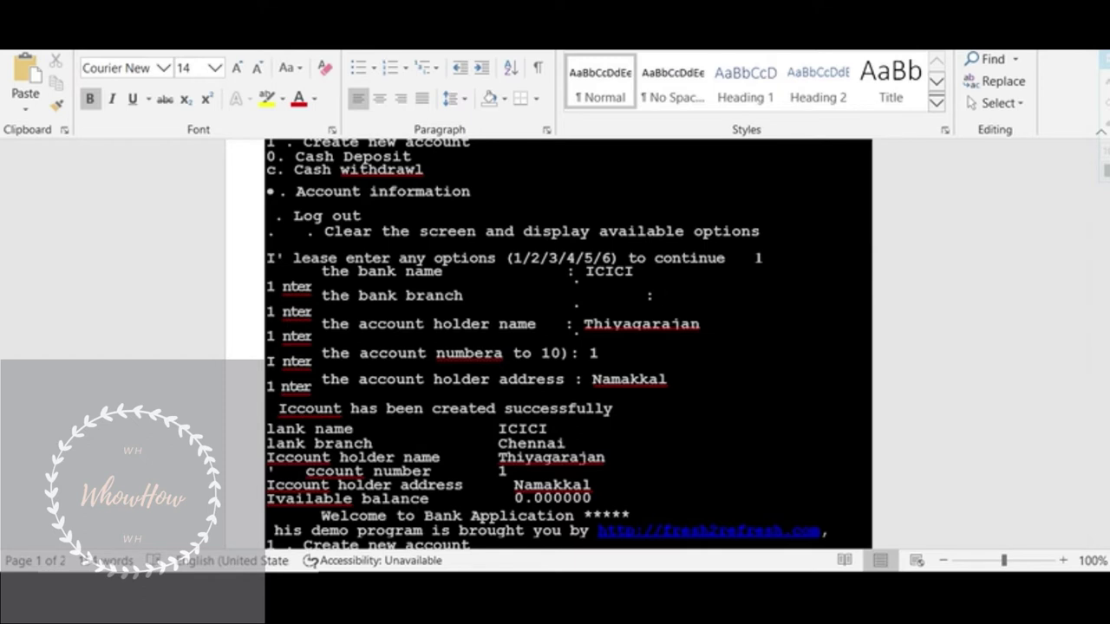
pyautogui.write('DELHI')
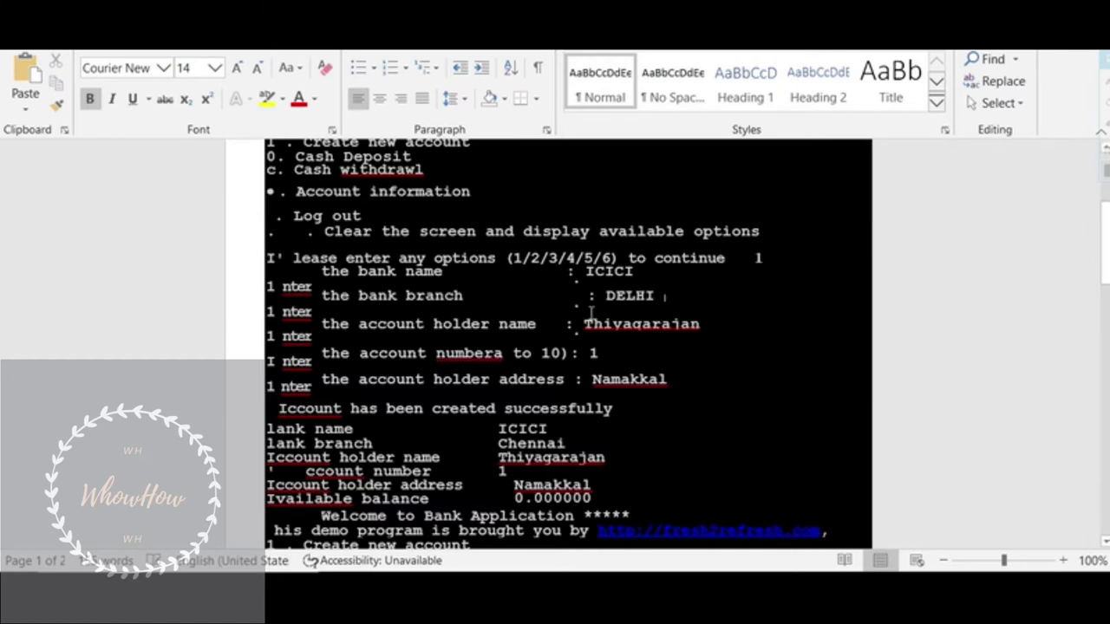
# Replace ICICI with PNB in the first bank name line of the document.
pyautogui.click(704, 276)
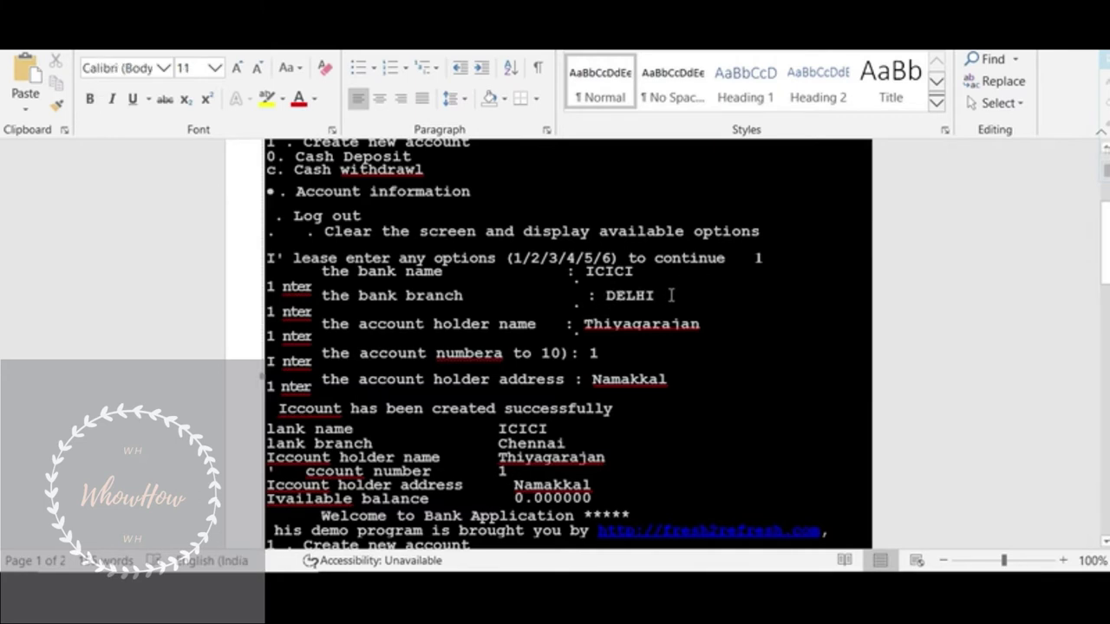
pyautogui.click(639, 271)
pyautogui.press('BackSpace')
pyautogui.press('BackSpace')
pyautogui.press('BackSpace')
pyautogui.press('BackSpace')
pyautogui.press('BackSpace')
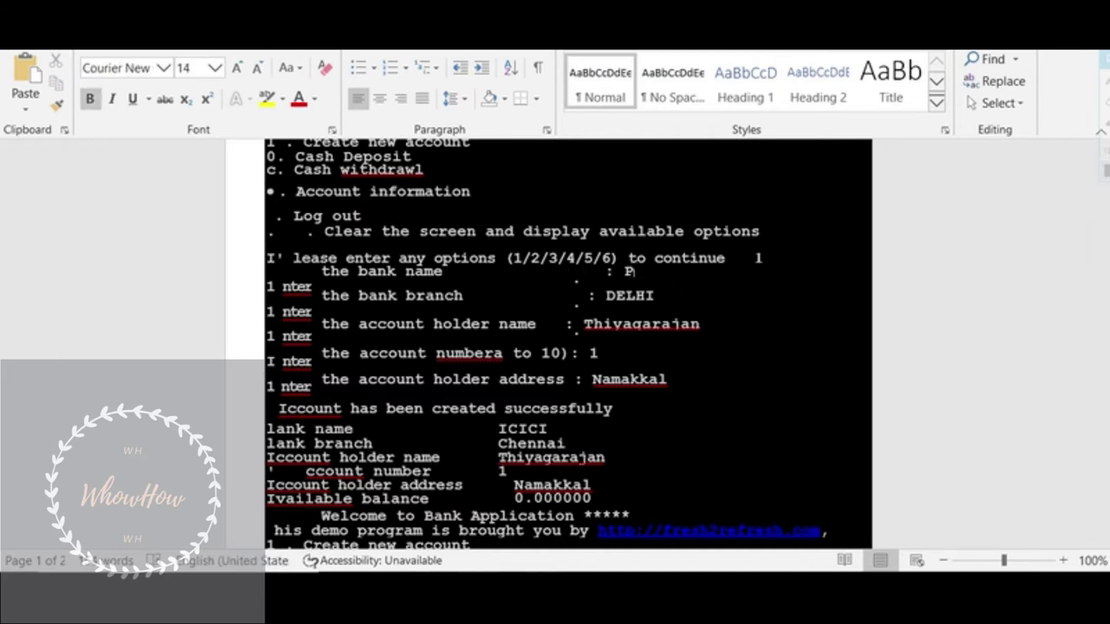
pyautogui.write('PNB')
# Save the edited document to the Desktop as a PDF named bank-output12 (4)NEW.pdf.
pyautogui.click(23, 54)
pyautogui.click(50, 275)
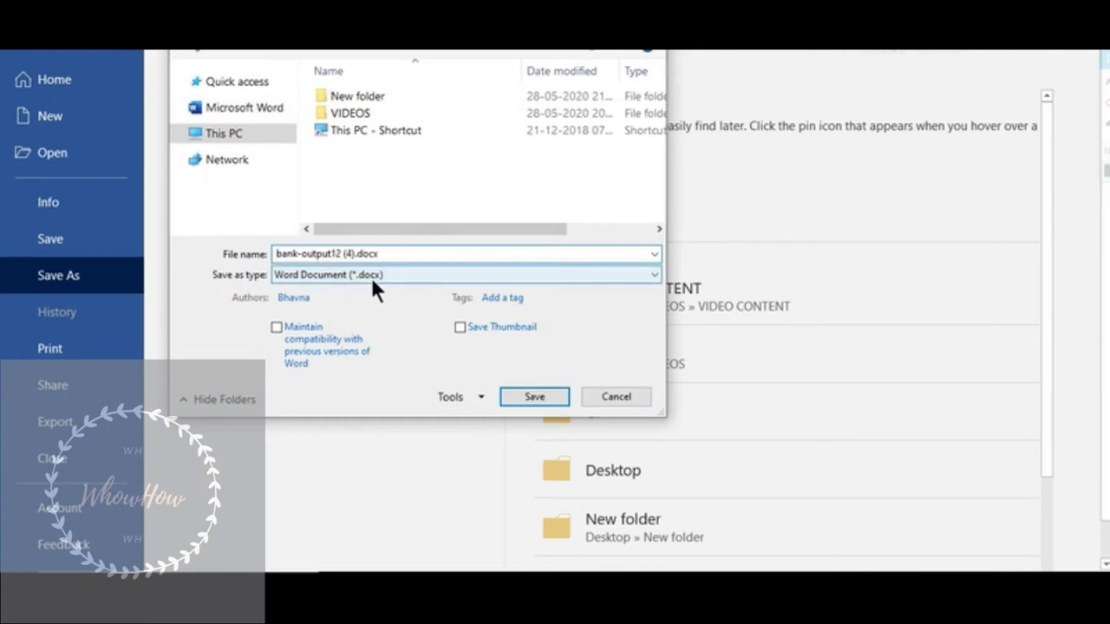
pyautogui.click(371, 277)
pyautogui.click(307, 364)
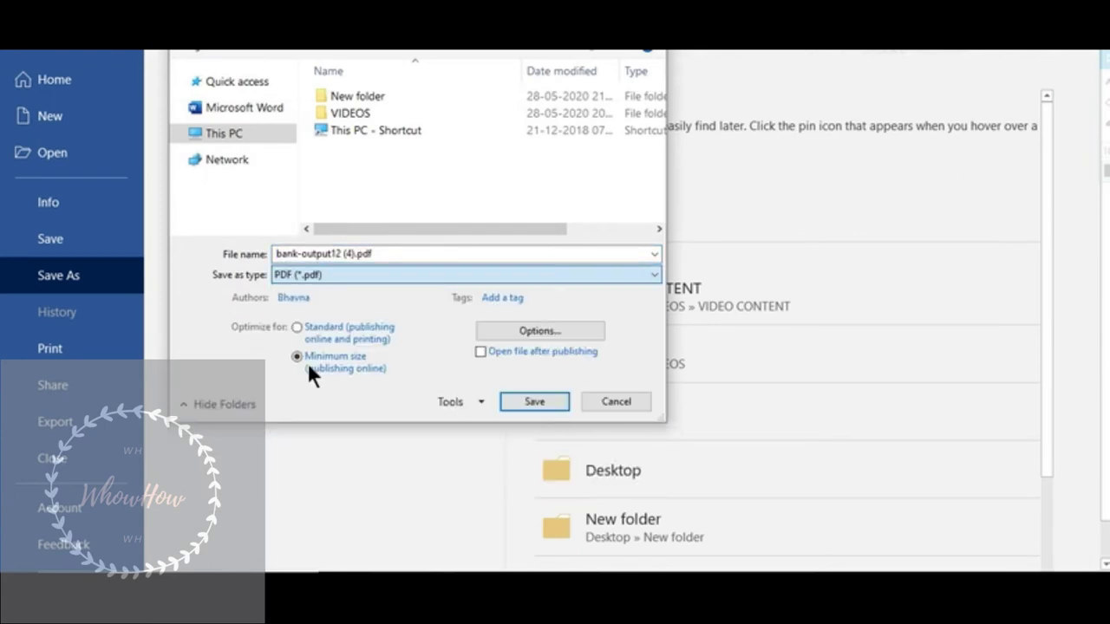
pyautogui.click(352, 256)
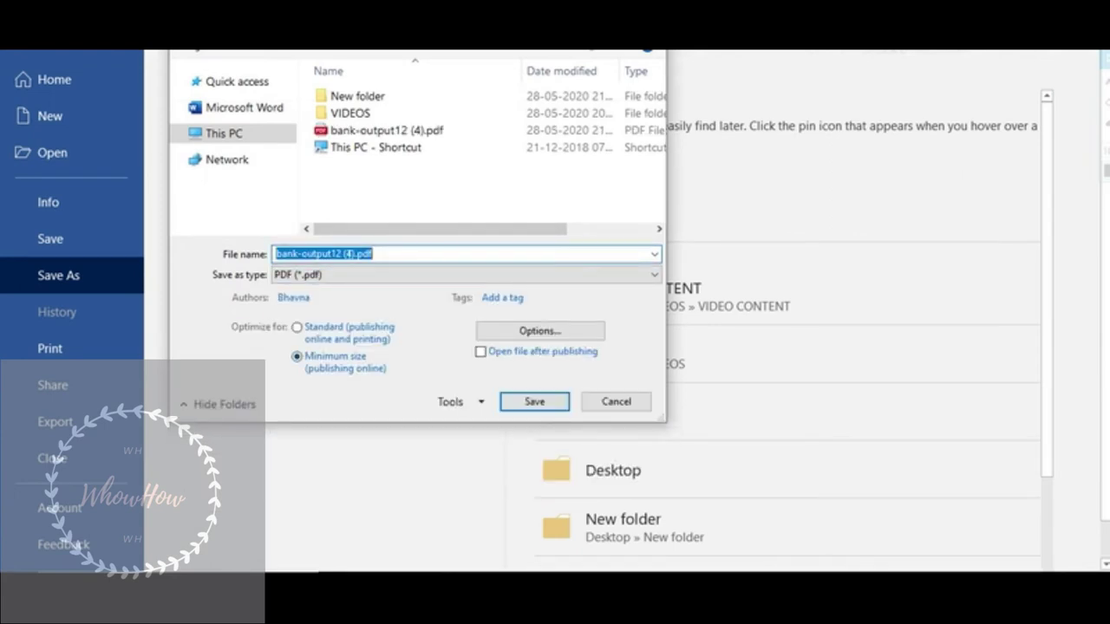
pyautogui.click(352, 254)
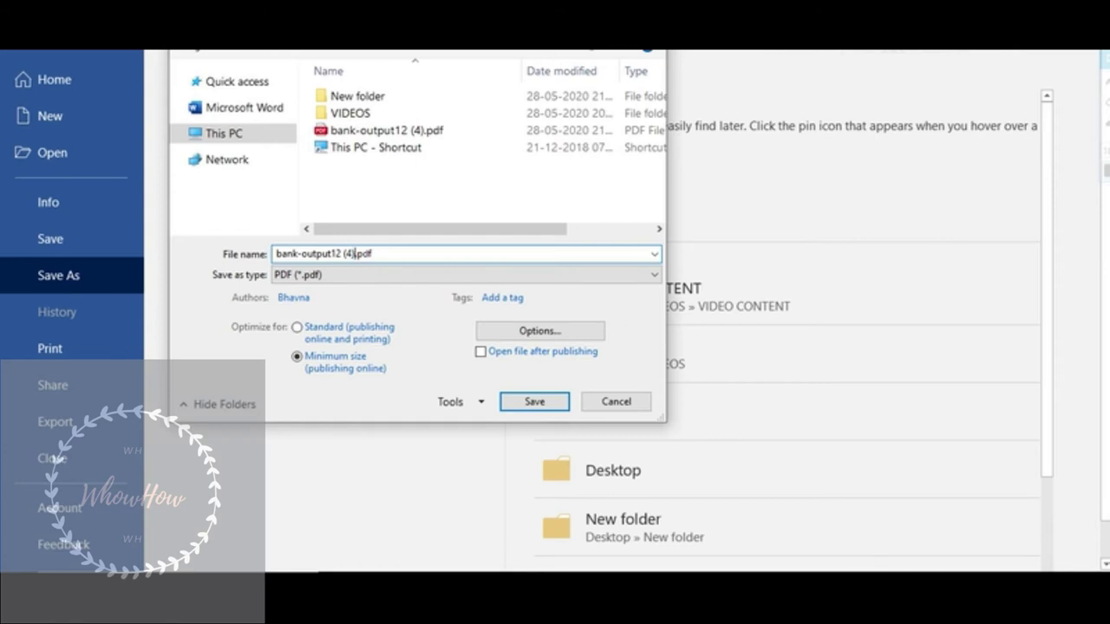
pyautogui.write('NEW')
pyautogui.click(530, 400)
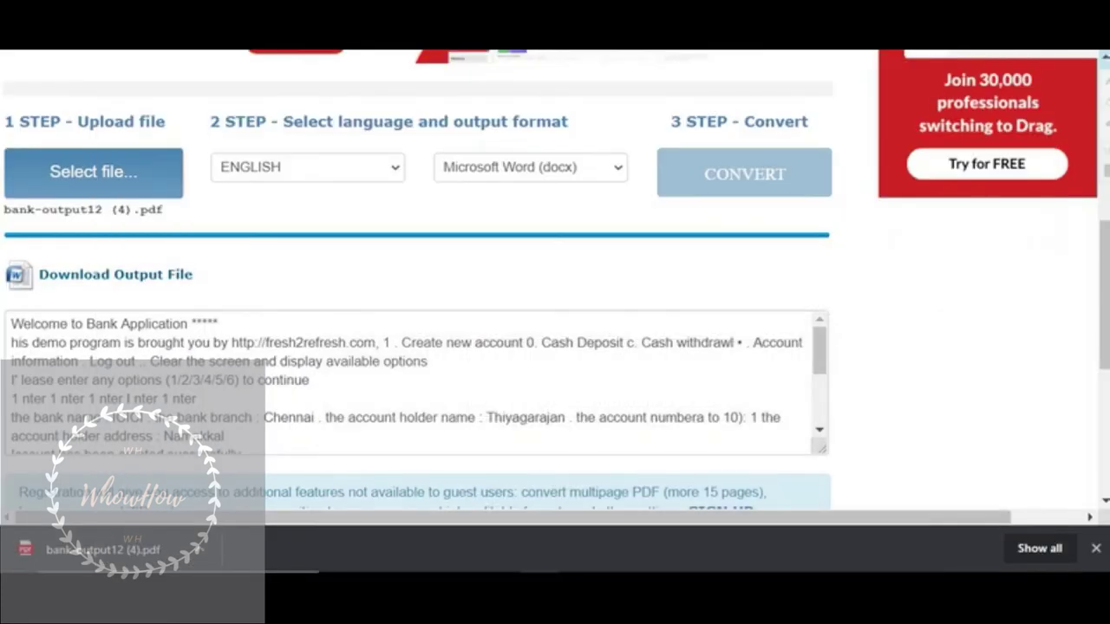
# Switch to the browser, search Google for ilovepdf in a new tab and open the site's PDF to JPG tool.
pyautogui.click(690, 57)
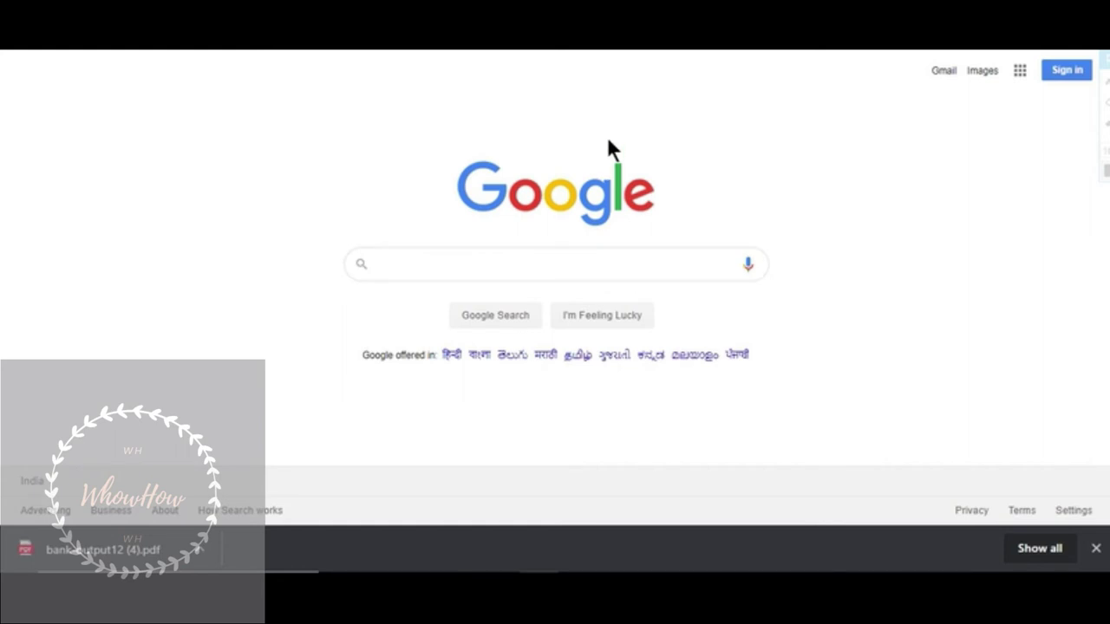
pyautogui.click(523, 262)
pyautogui.write('ILOVE')
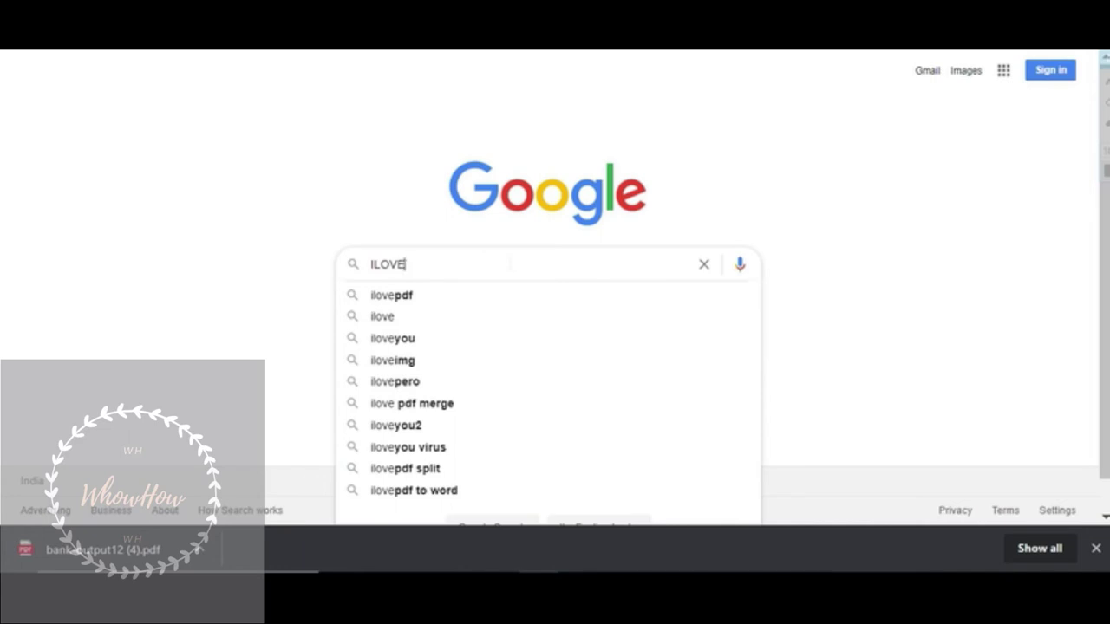
pyautogui.click(491, 293)
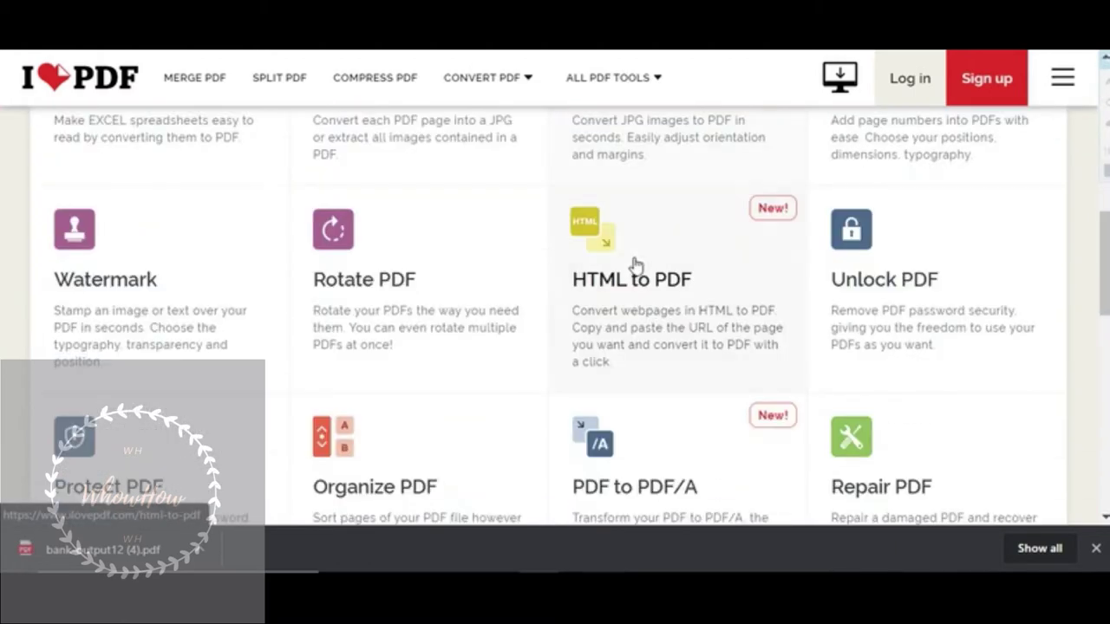
pyautogui.scroll(3, 633, 257)
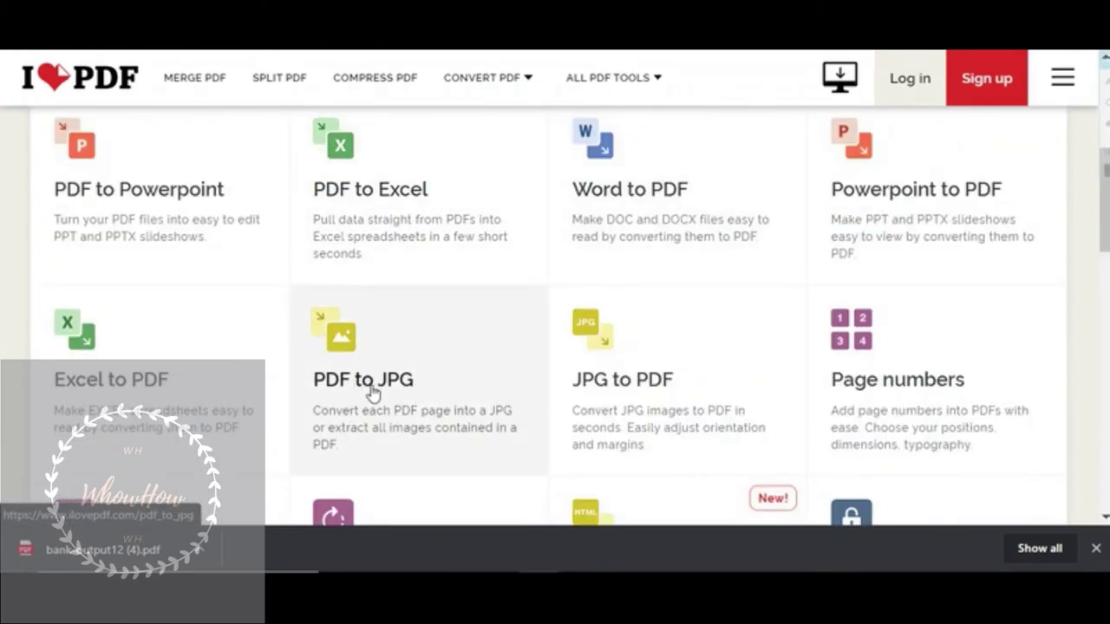
pyautogui.click(403, 363)
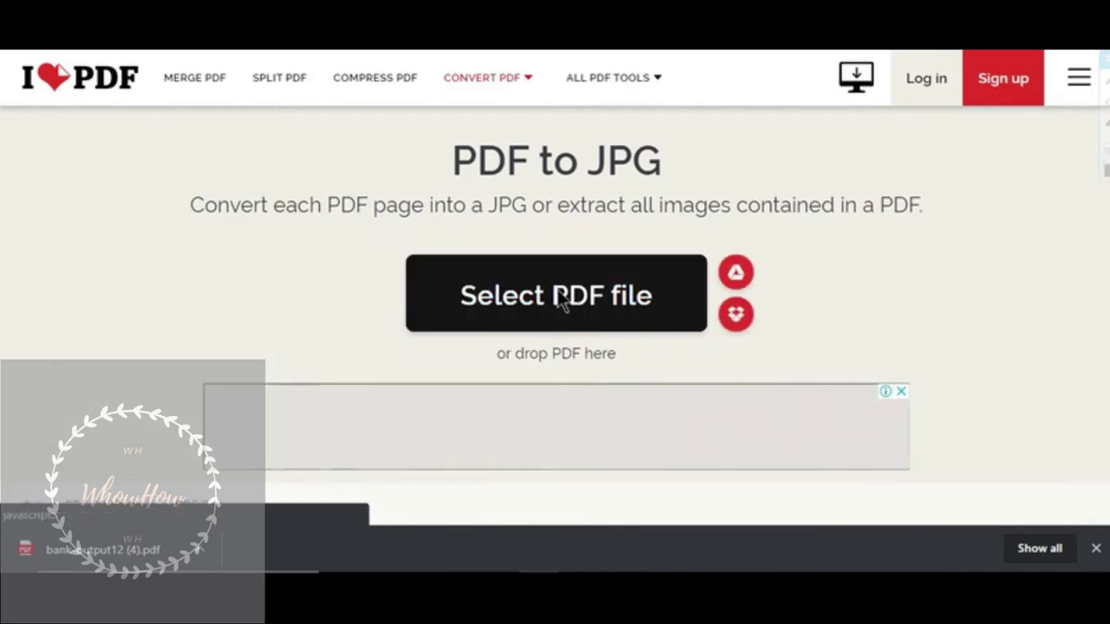
# Upload bank-output12 (4)NEW.pdf from the Desktop and convert its pages to JPG.
pyautogui.click(559, 299)
pyautogui.click(326, 148)
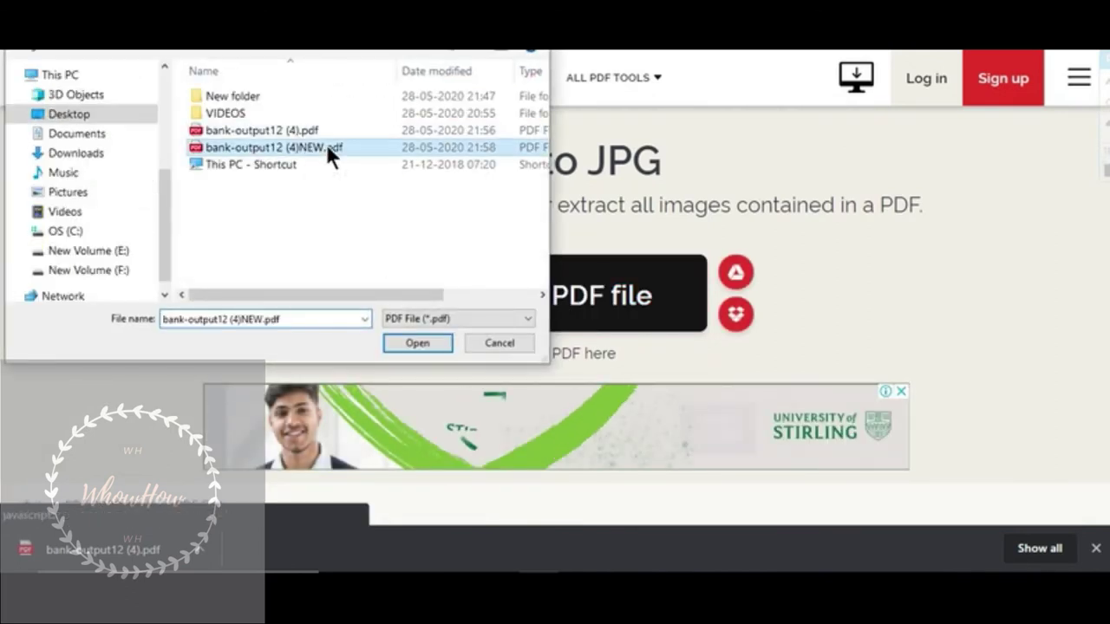
pyautogui.click(417, 340)
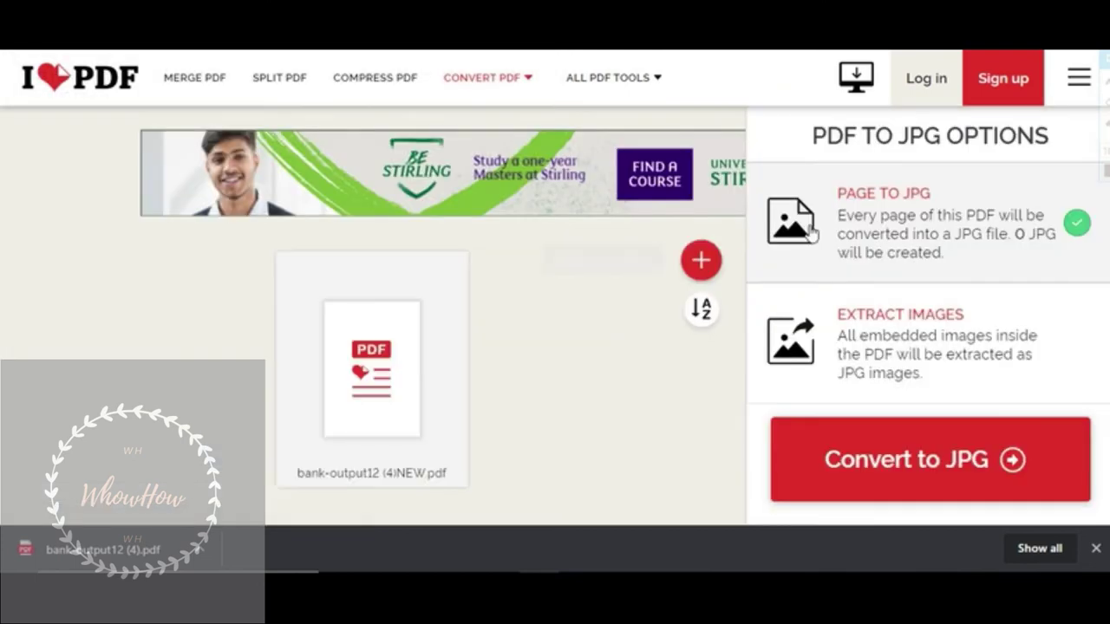
pyautogui.click(874, 442)
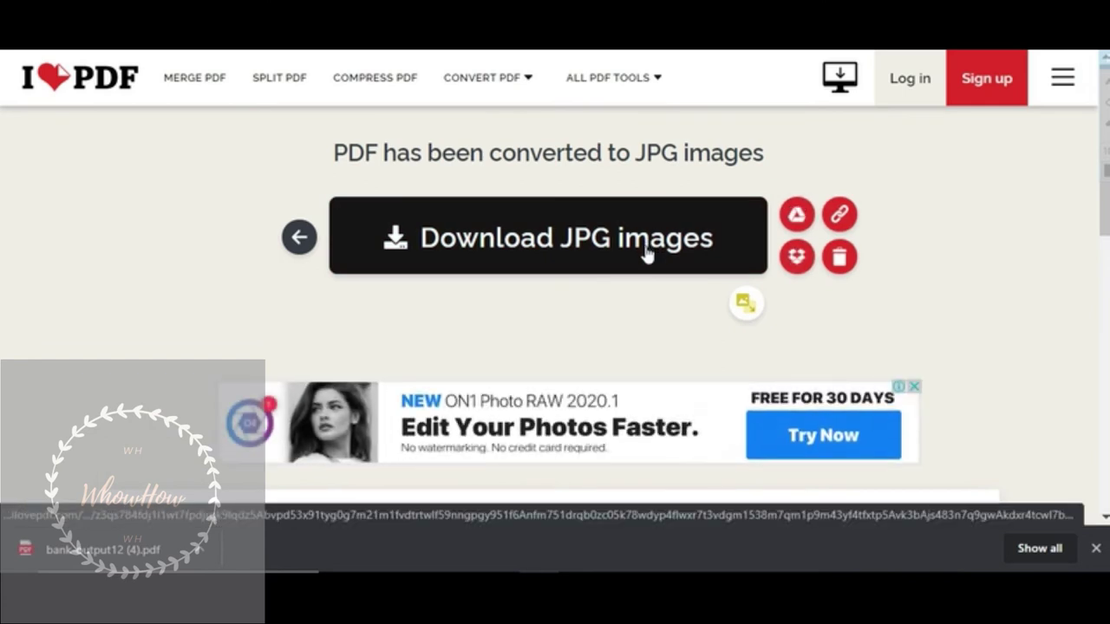
# Download the converted JPG images and select both page images in the downloaded zip archive.
pyautogui.click(646, 255)
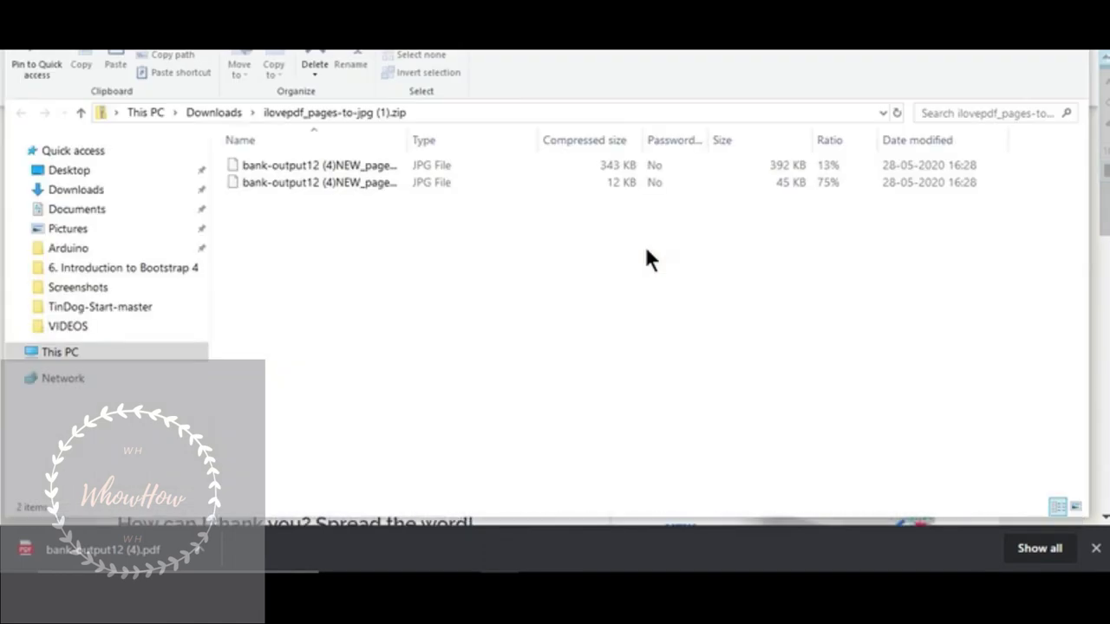
pyautogui.click(344, 163)
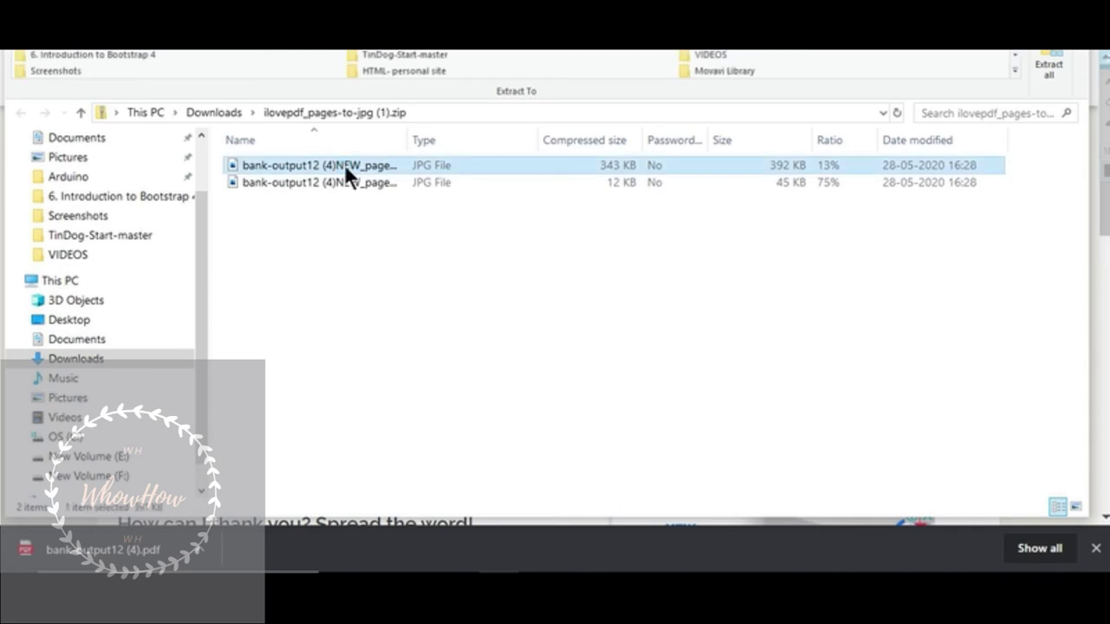
pyautogui.keyDown('shift'); pyautogui.click(416, 184); pyautogui.keyUp('shift')
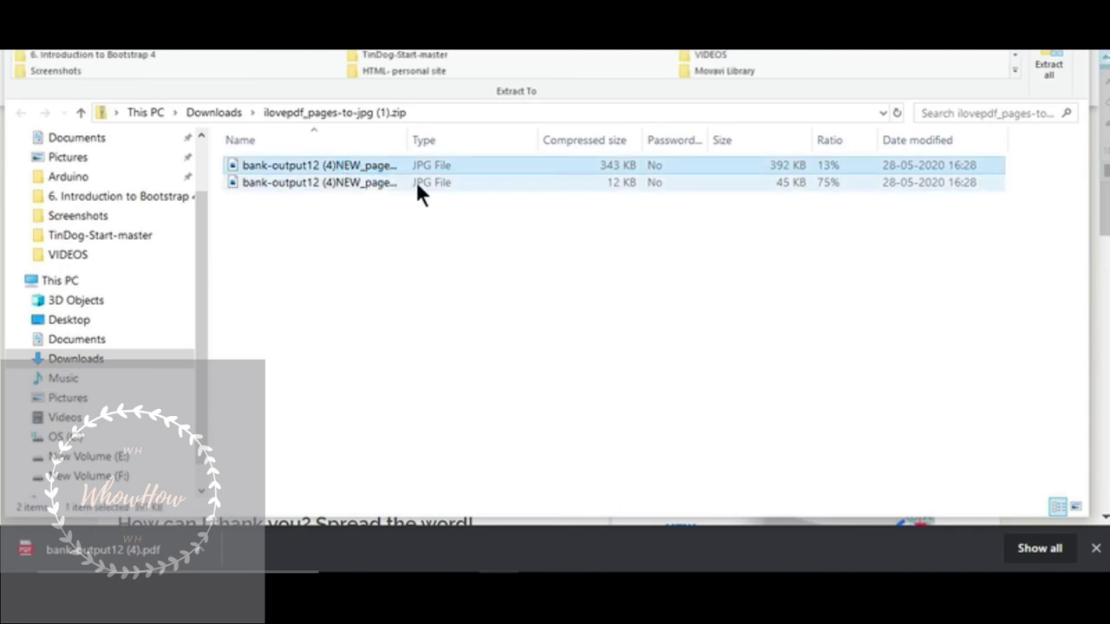